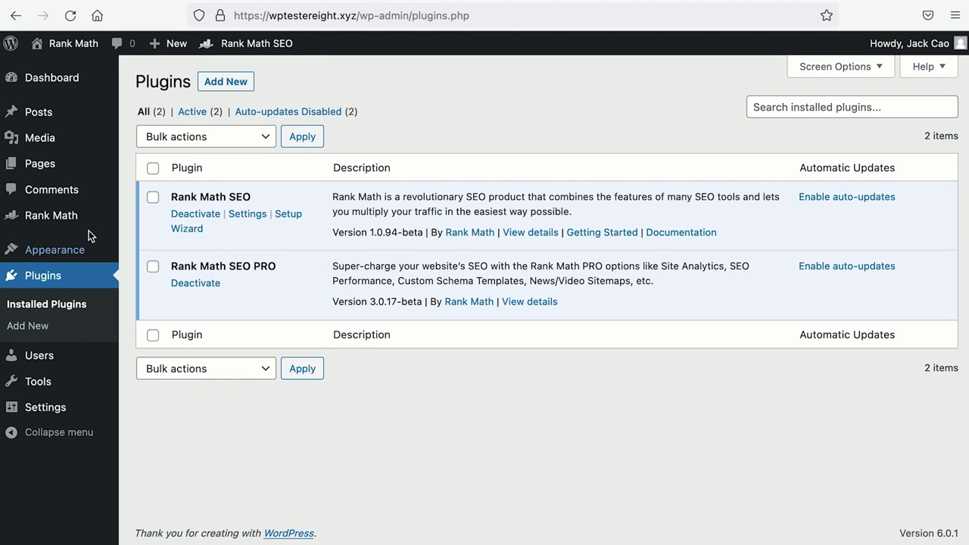
# Go to the Rank Math Dashboard from the WordPress admin menu.
pyautogui.moveTo(71, 223)
pyautogui.click(189, 224)
# Turn on the Rank Math Podcast module and open its settings.
pyautogui.scroll(-15, 193, 227)
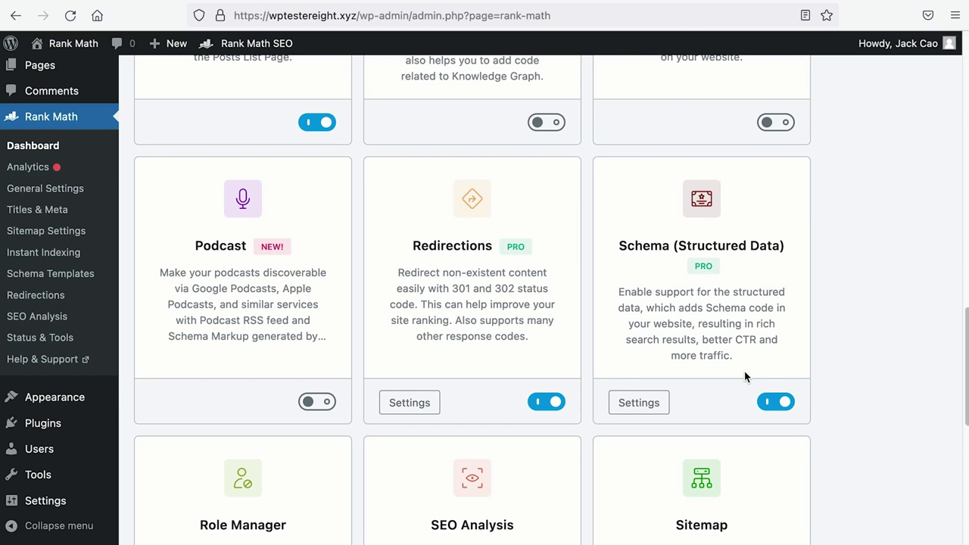
pyautogui.click(314, 406)
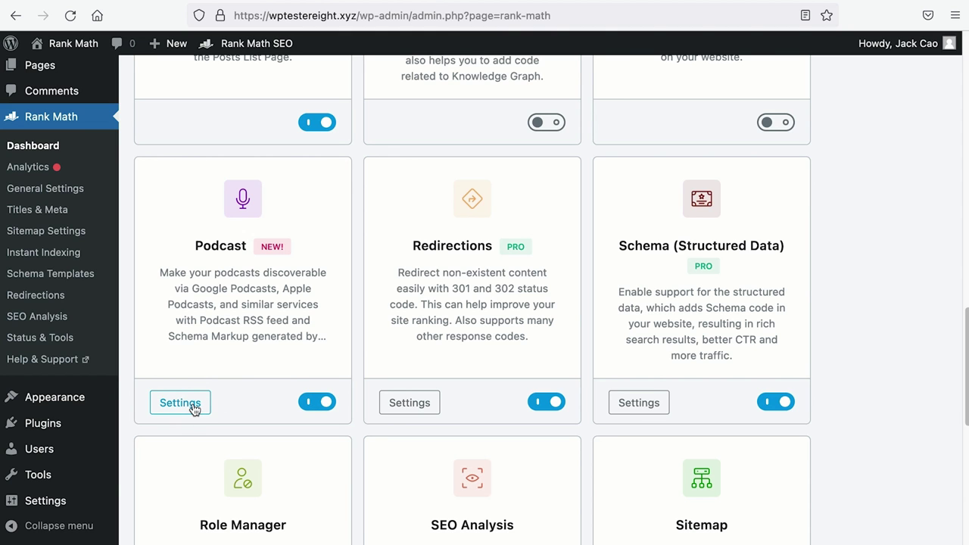
pyautogui.click(48, 189)
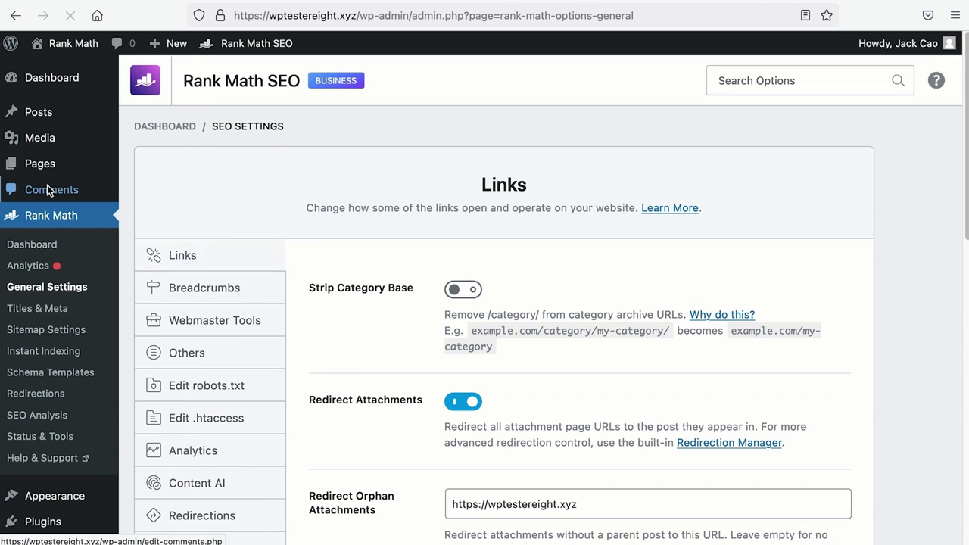
# Show the Podcast settings tab with the podcast RSS feed, then highlight the bbq search text.
pyautogui.scroll(-2, 265, 333)
pyautogui.click(191, 416)
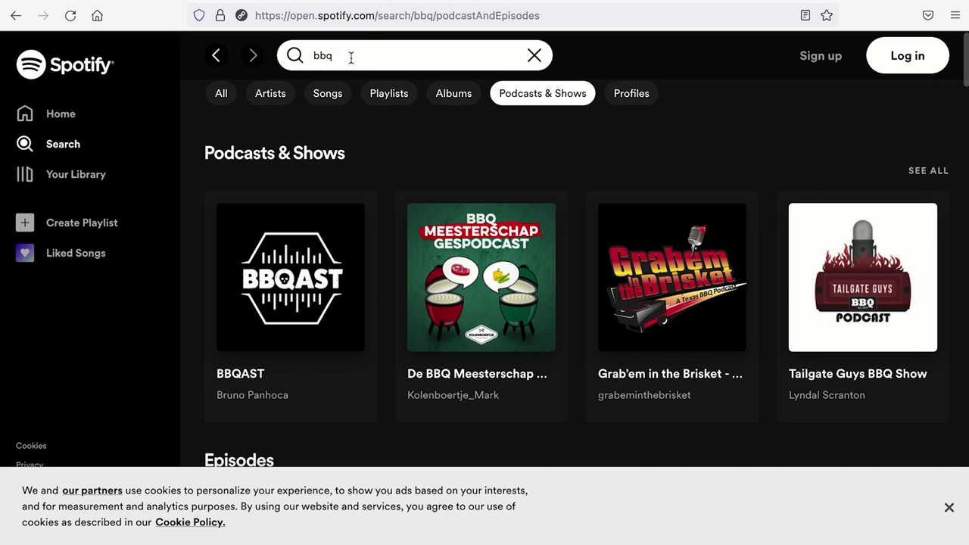
pyautogui.moveTo(351, 58); pyautogui.dragTo(280, 53)
# Scroll through Spotify's bbq episode results, then go back to the WordPress Podcast settings.
pyautogui.scroll(-6, 341, 256)
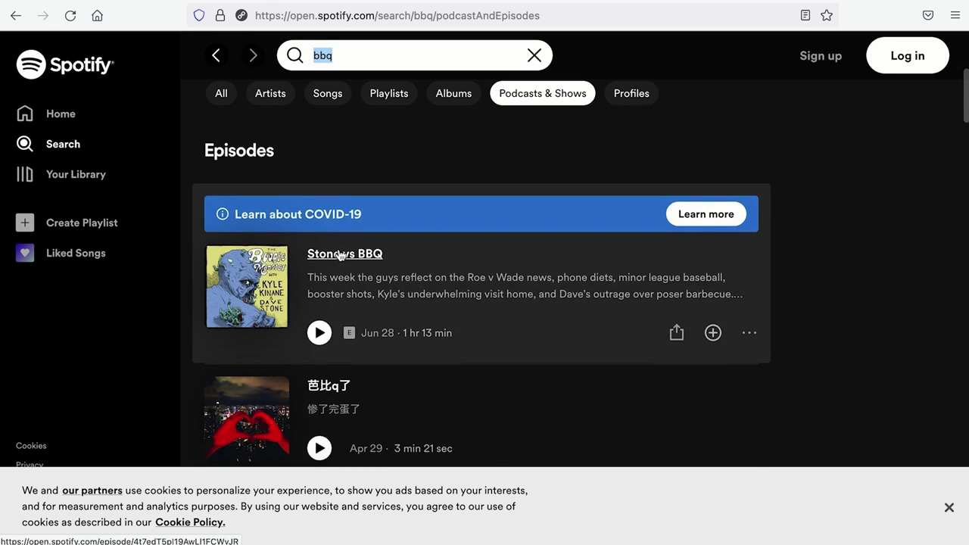
pyautogui.scroll(-5, 340, 255)
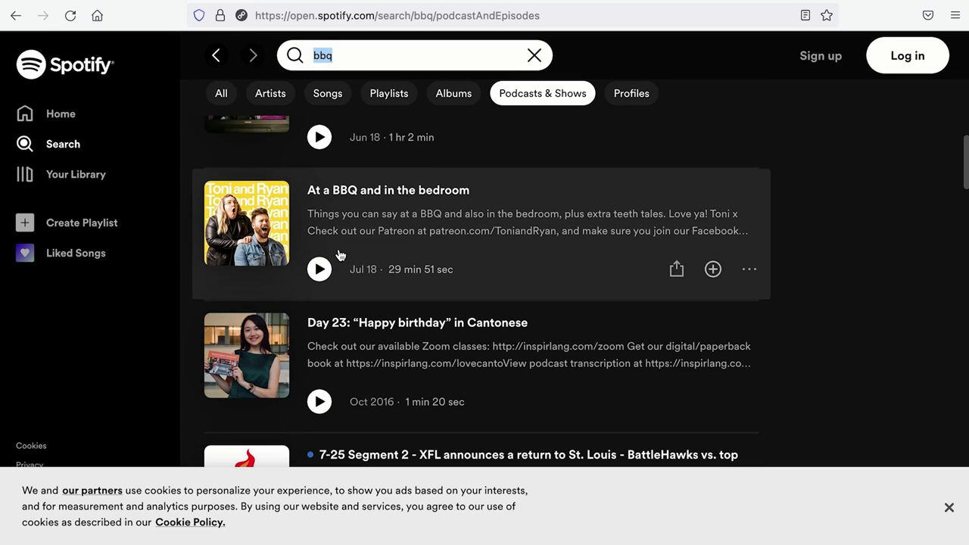
pyautogui.click(215, 1)
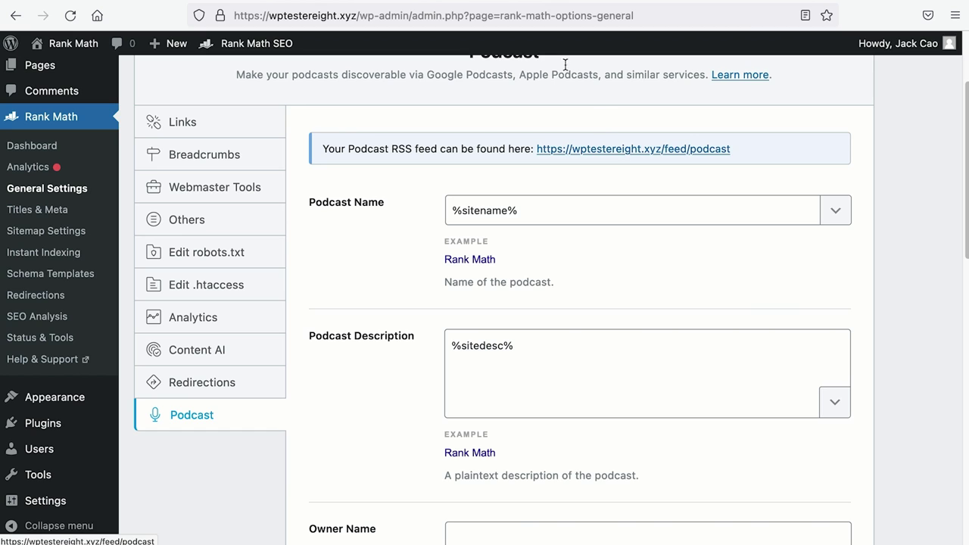
# View the Google Podcasts Manager page, then the 'best seo podcasts' results with podcast cards.
pyautogui.click(523, 1)
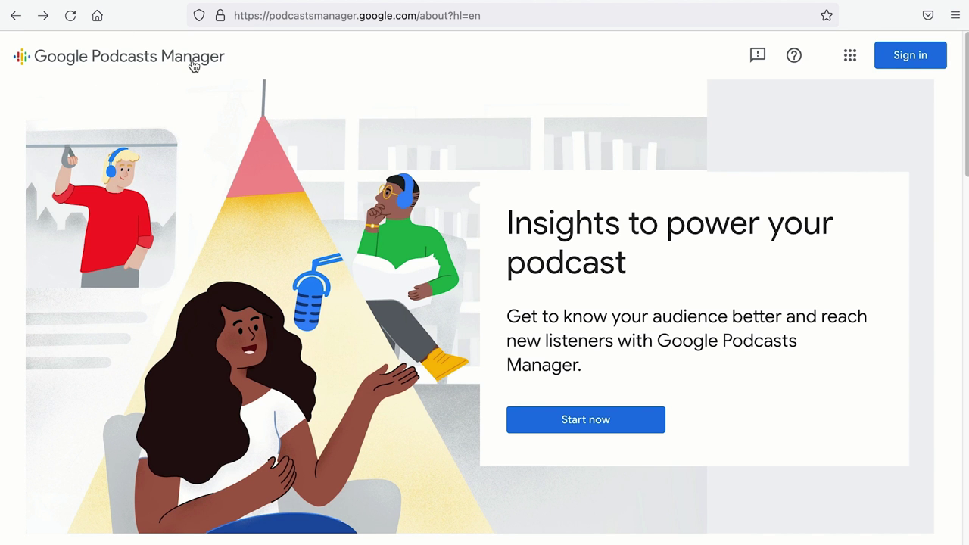
pyautogui.click(666, 1)
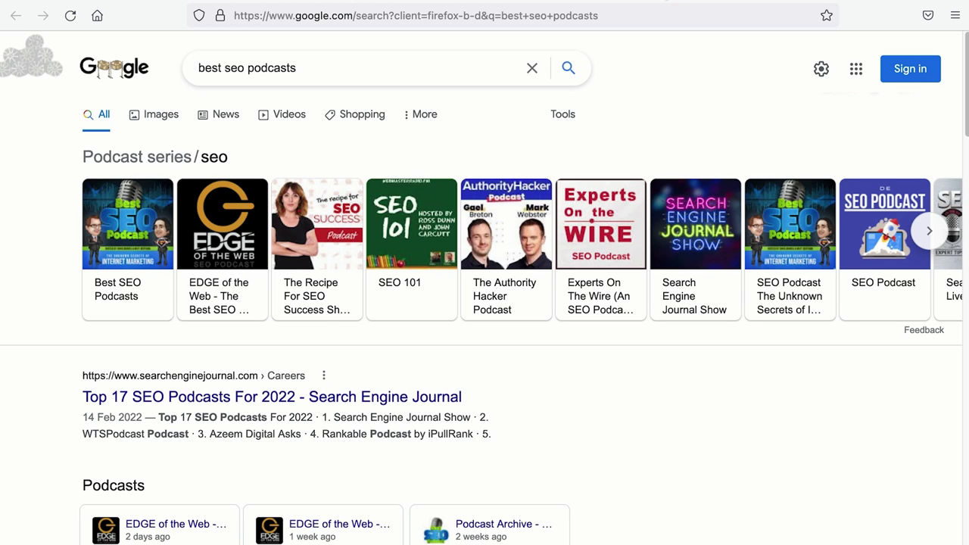
pyautogui.scroll(-3, 348, 324)
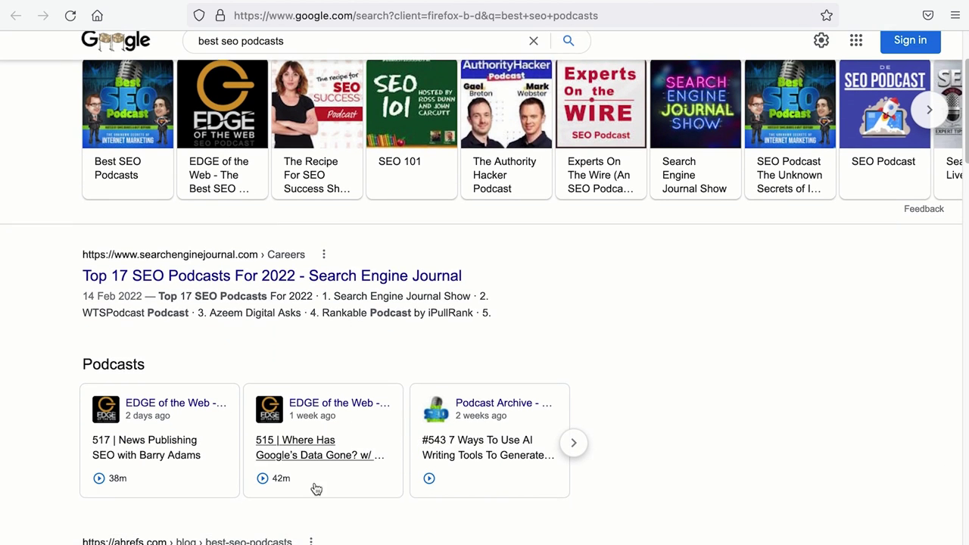
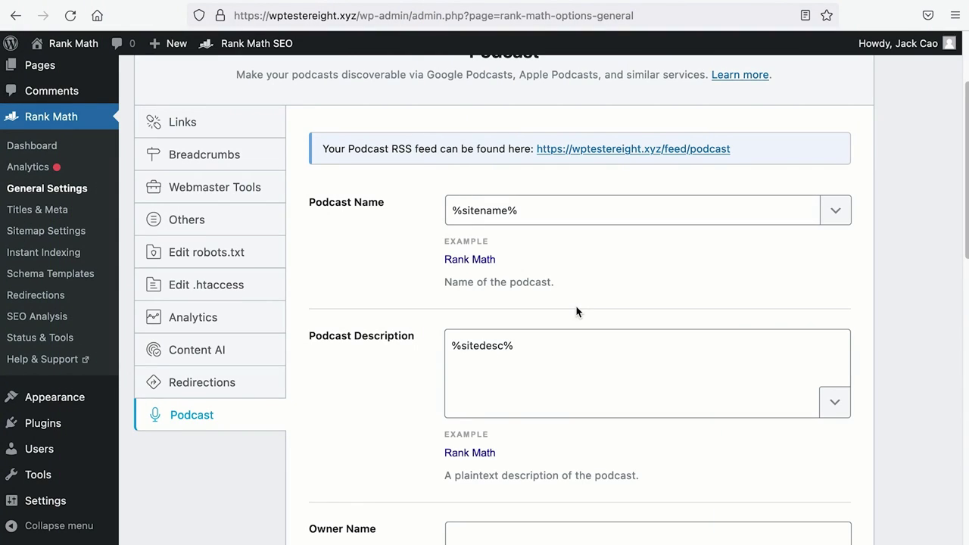
# Rename the podcast 'The SEO Experiment' and paste the SEO and Digital Marketing adventure description.
pyautogui.moveTo(553, 213); pyautogui.dragTo(396, 215)
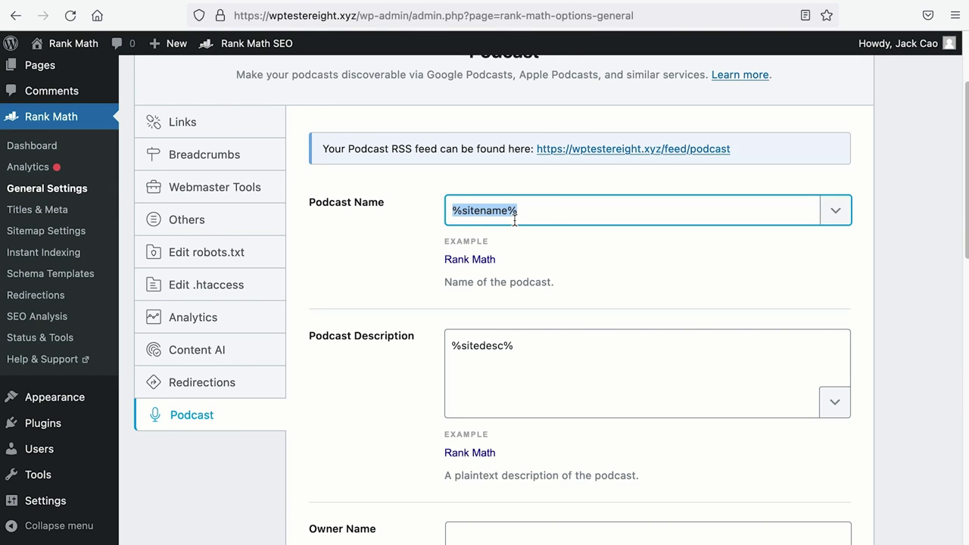
pyautogui.moveTo(73, 41)
pyautogui.write('The SEO Experiment')
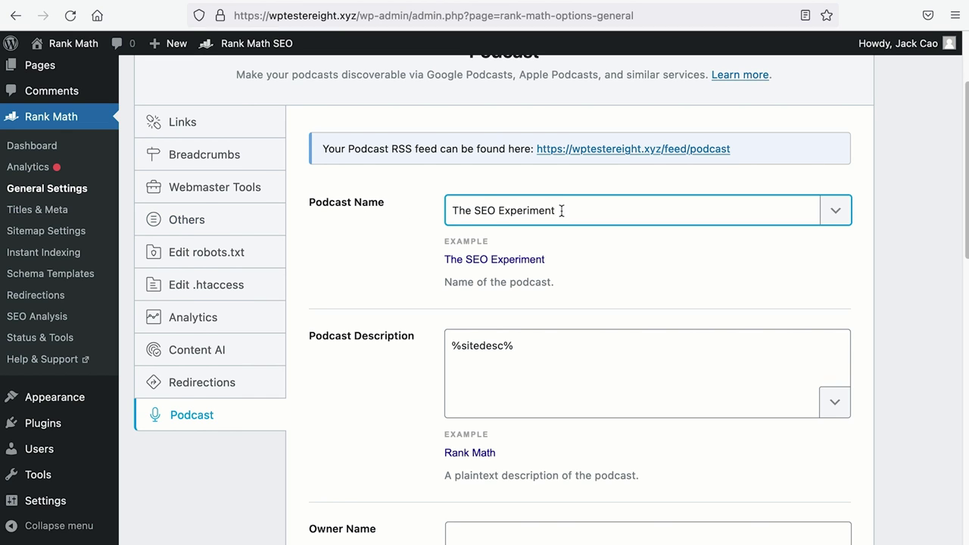
pyautogui.scroll(-1, 553, 242)
pyautogui.moveTo(536, 322); pyautogui.dragTo(441, 318)
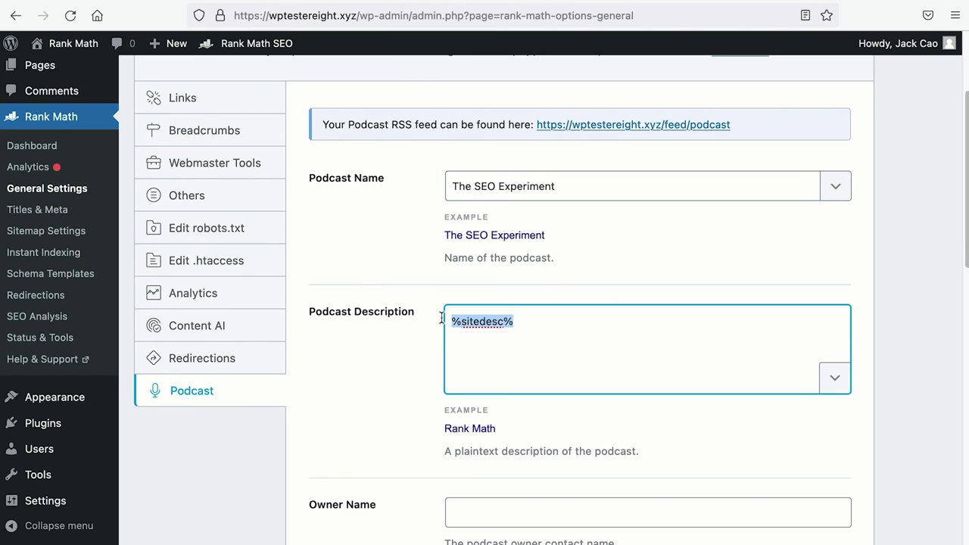
pyautogui.write('An adventure to discover different SEO and Digital Marketing strategies to help you grow your business.')
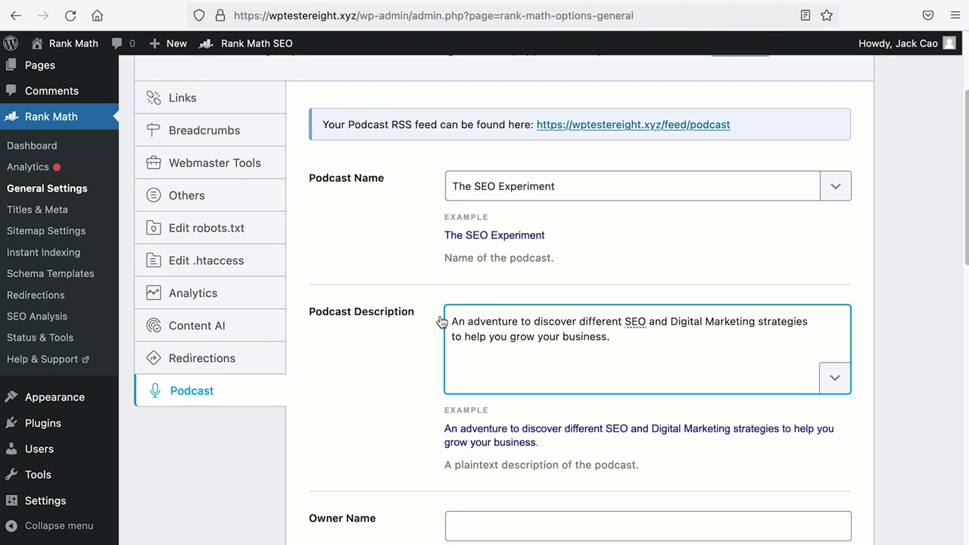
pyautogui.scroll(-5, 442, 321)
# Enter Rank Math as the podcast owner name and fill in the owner's e-mail address.
pyautogui.click(525, 264)
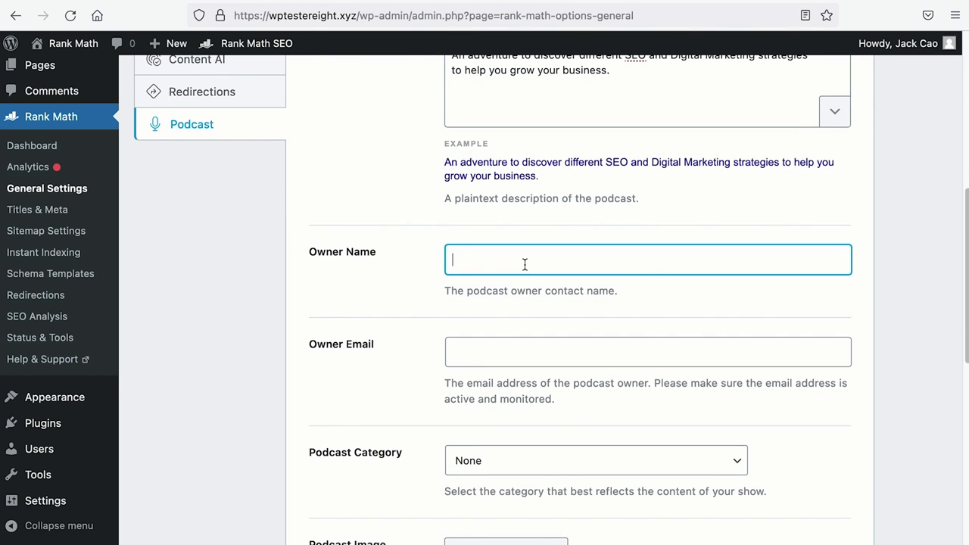
pyautogui.write('Rank Math')
pyautogui.scroll(-1, 530, 274)
pyautogui.click(502, 324)
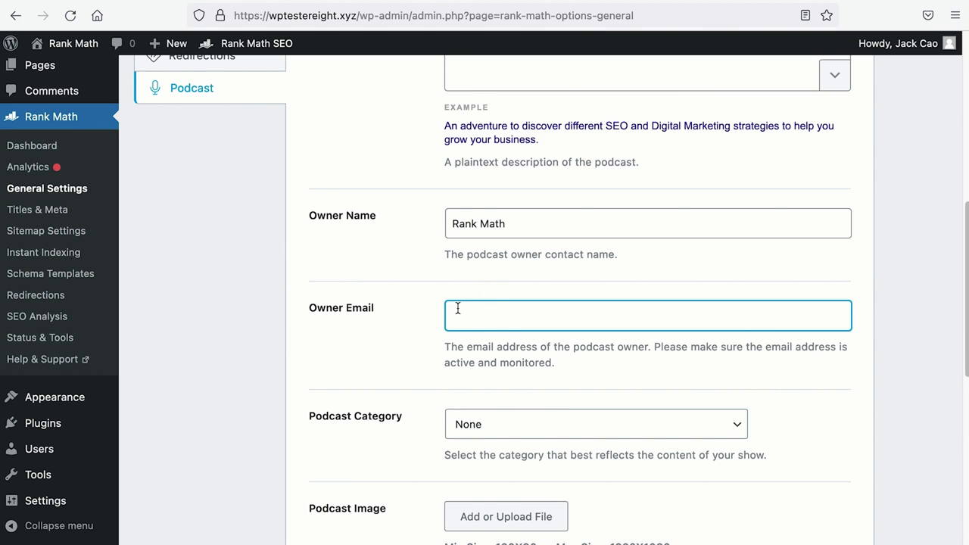
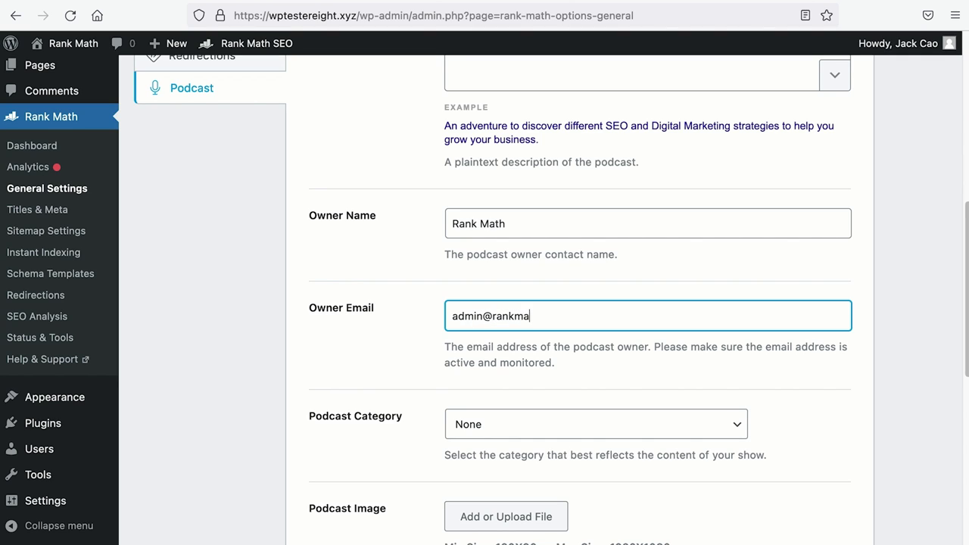
pyautogui.scroll(-4, 582, 303)
pyautogui.click(520, 290)
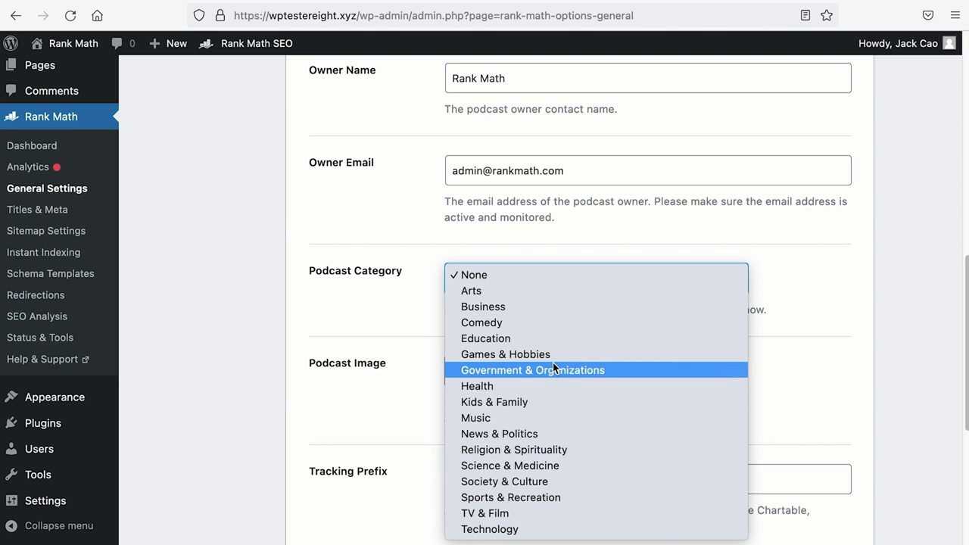
# Set the podcast category to Business instead of Technology.
pyautogui.click(551, 528)
pyautogui.click(596, 280)
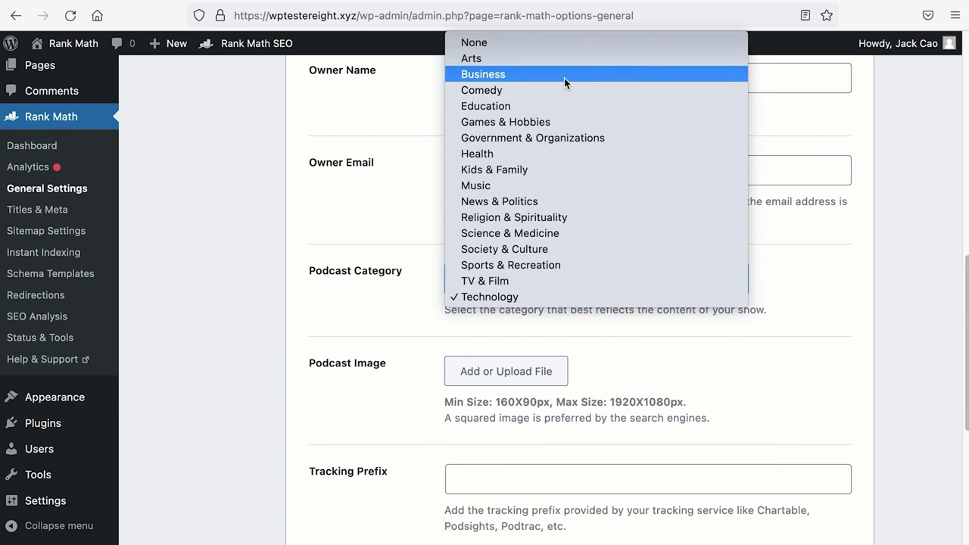
pyautogui.click(564, 75)
pyautogui.scroll(-3, 509, 221)
pyautogui.scroll(-2, 509, 221)
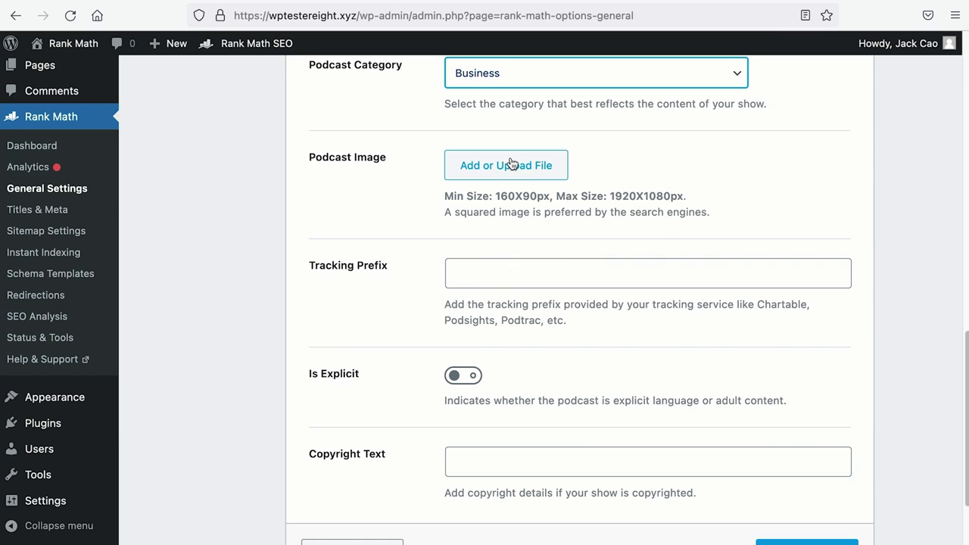
# Choose the RankMath logo from the media library as the podcast image.
pyautogui.moveTo(433, 212); pyautogui.dragTo(722, 216)
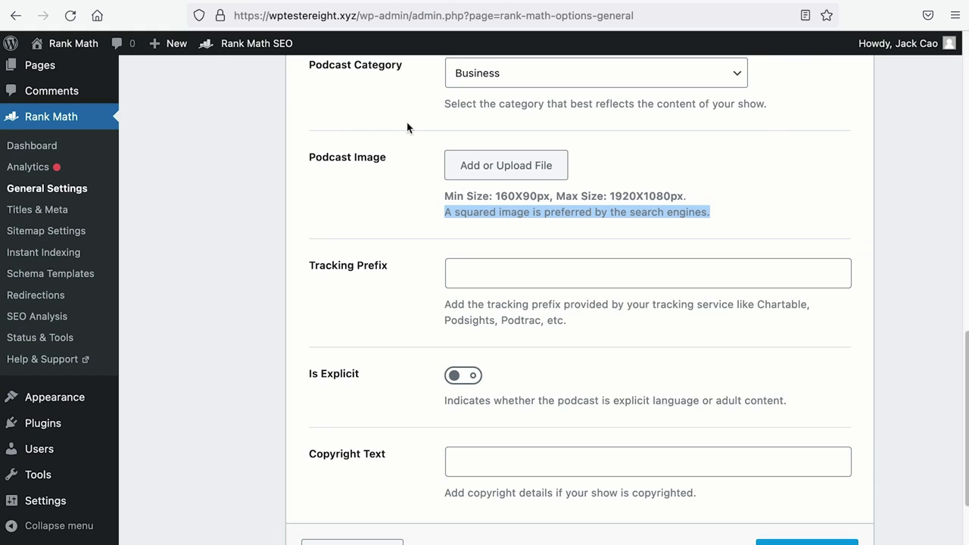
pyautogui.click(504, 164)
pyautogui.click(84, 231)
pyautogui.click(885, 501)
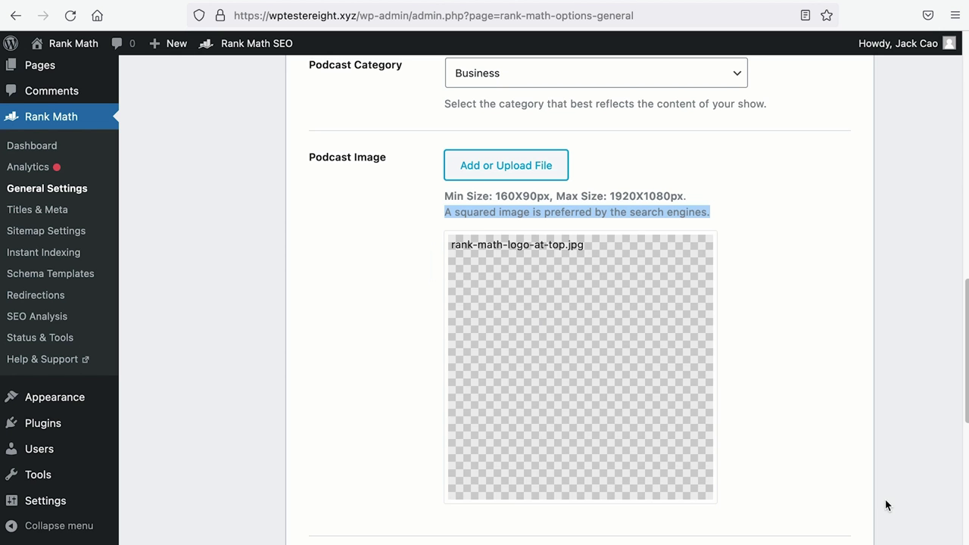
pyautogui.scroll(-3, 813, 461)
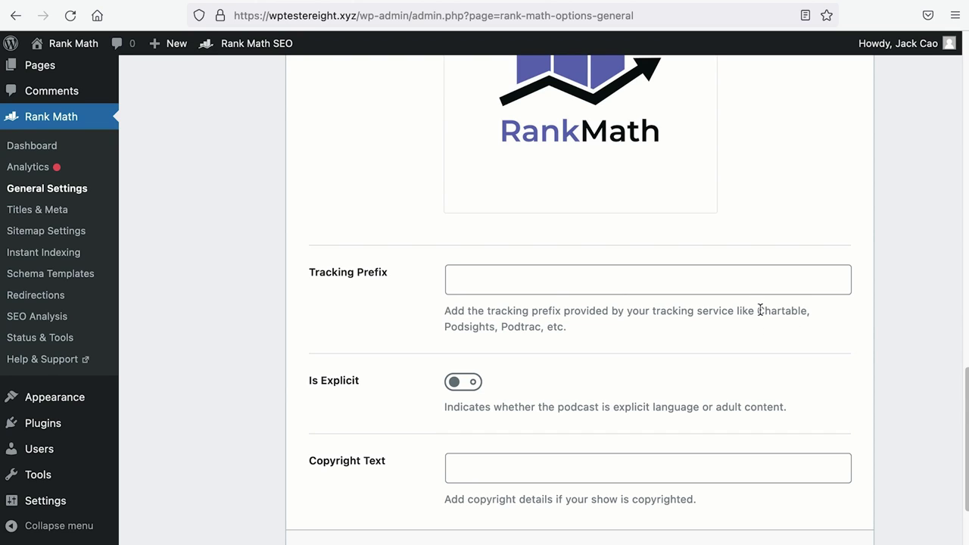
# Review the tracking prefix explanation (Chartable and other services) and select the Tracking Prefix field.
pyautogui.moveTo(759, 310); pyautogui.dragTo(836, 320)
pyautogui.moveTo(444, 327); pyautogui.dragTo(574, 333)
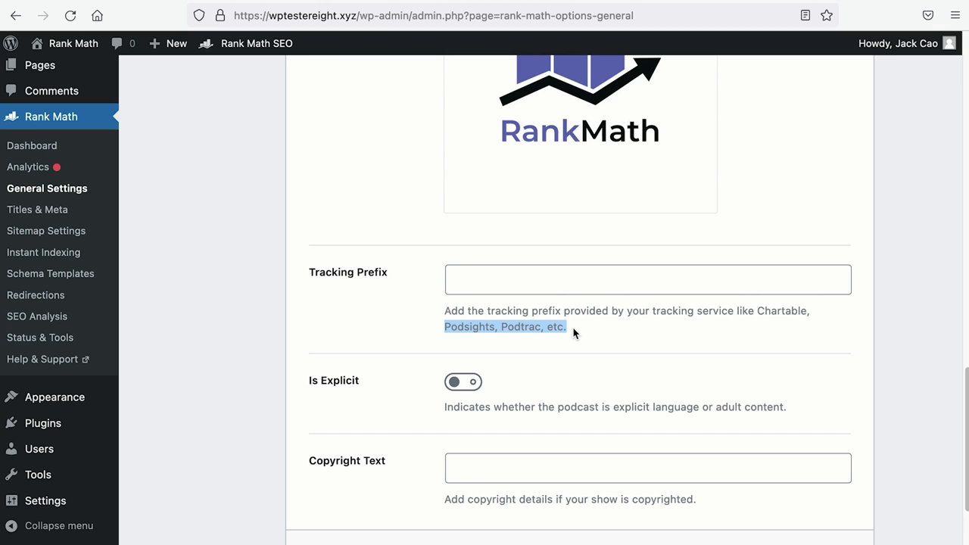
pyautogui.click(585, 279)
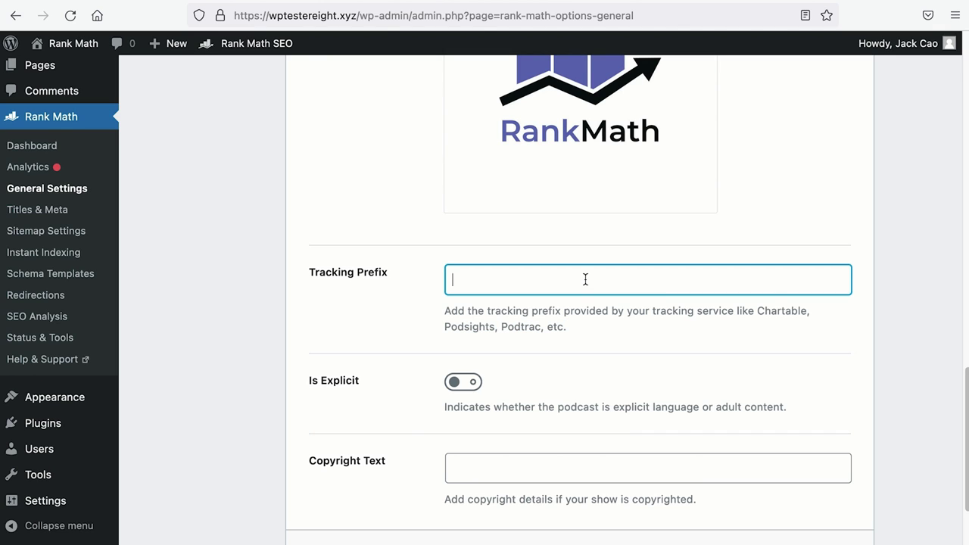
pyautogui.scroll(-2, 585, 280)
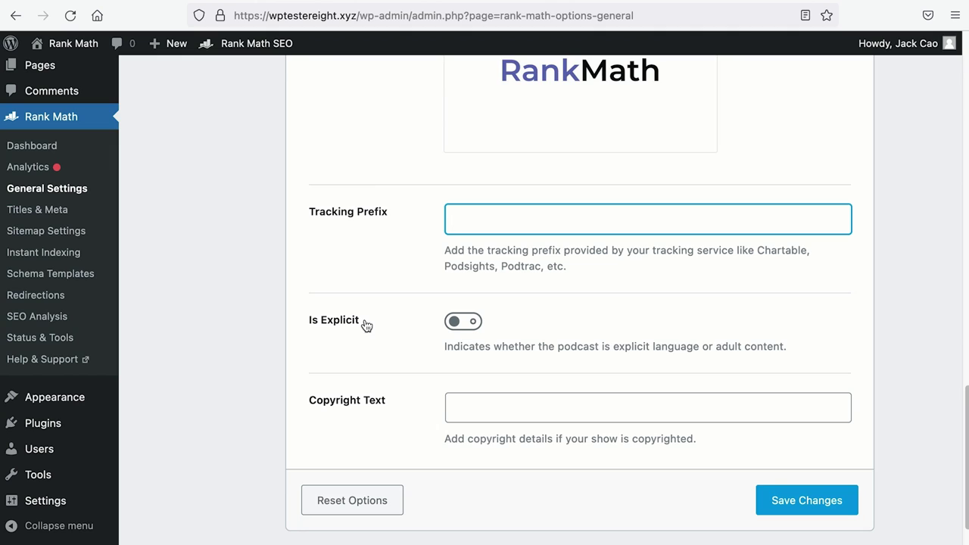
# Mark the podcast explicit, paste the Rank Math copyright notice, and save the settings.
pyautogui.click(465, 324)
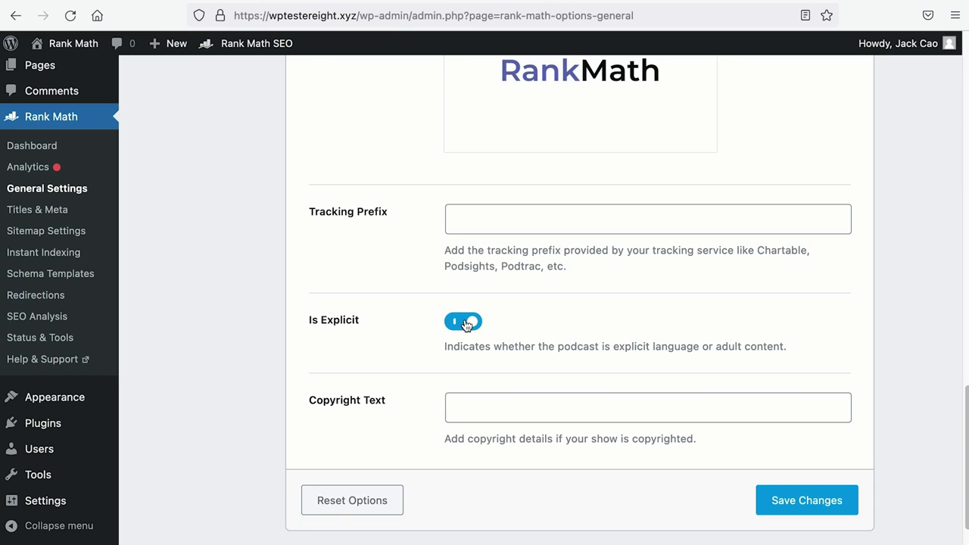
pyautogui.click(662, 406)
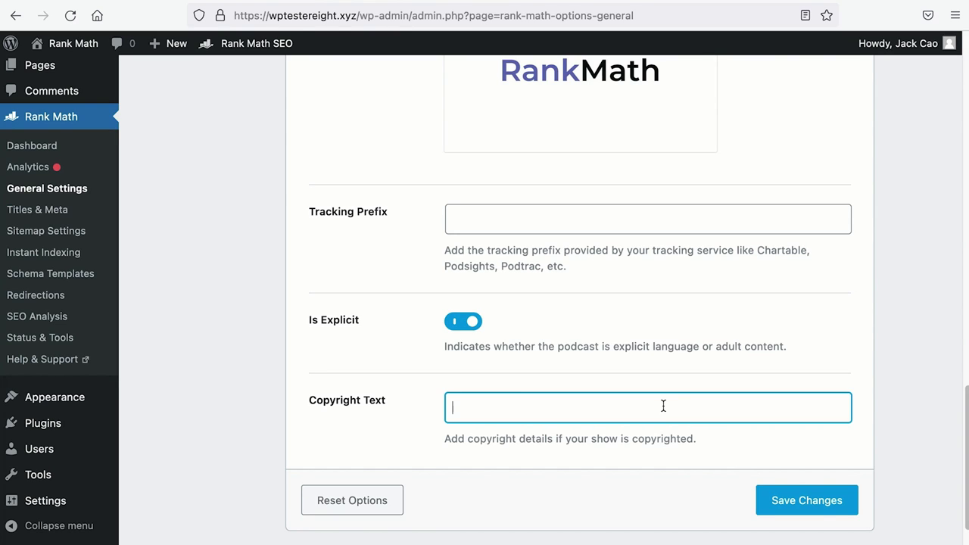
pyautogui.write('©Rank Math')
pyautogui.click(805, 499)
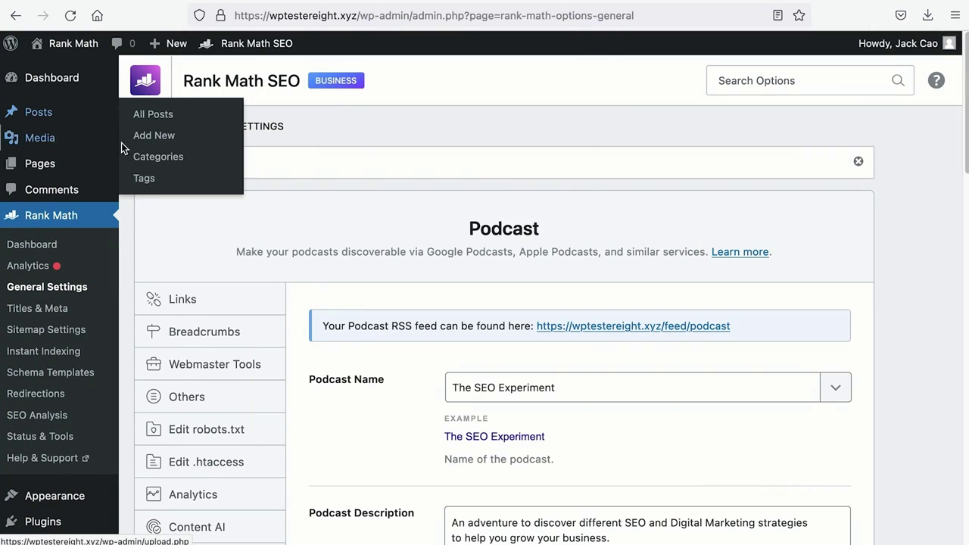
# Create a new post from the Posts menu.
pyautogui.click(145, 136)
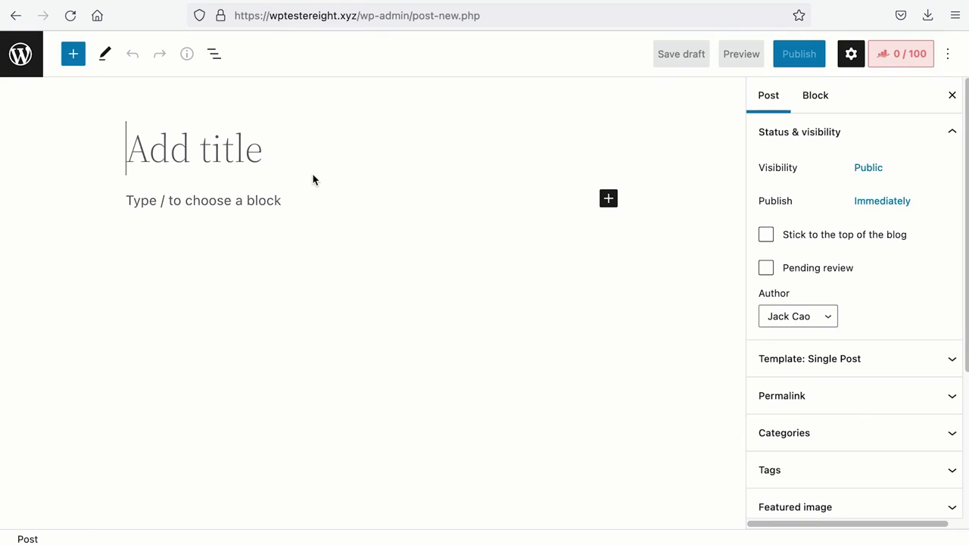
# After discarding '#001' and an interview title, title the post '10 Easily Applicable Online Marketing Tips From The Co-Founder & CMO of Rank Math'.
pyautogui.write('#001')
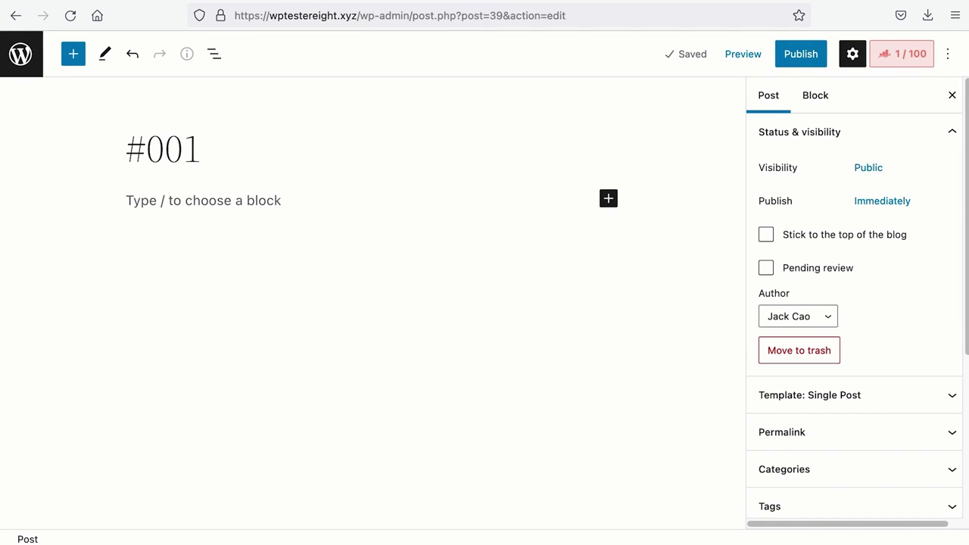
pyautogui.press('BackSpace')
pyautogui.press('BackSpace')
pyautogui.press('BackSpace')
pyautogui.press('BackSpace')
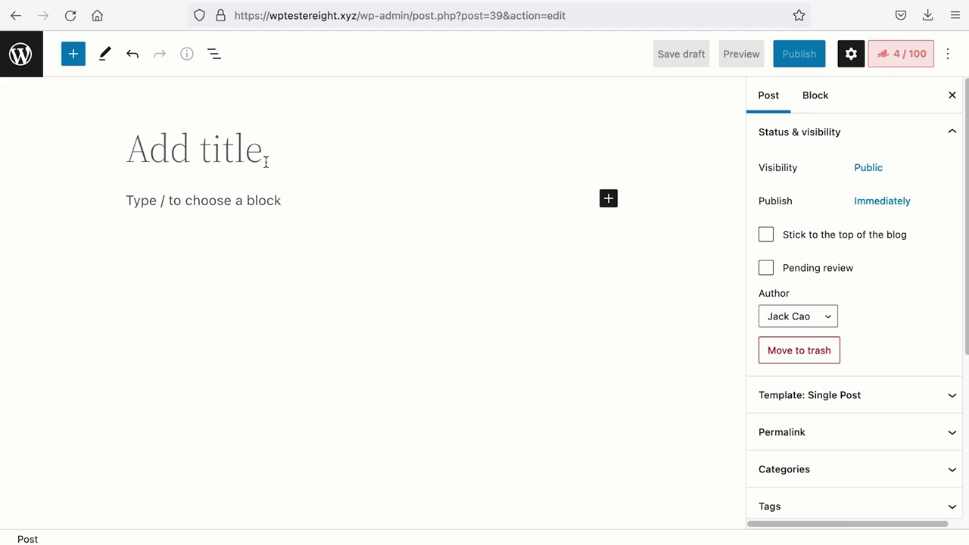
pyautogui.write('Interview')
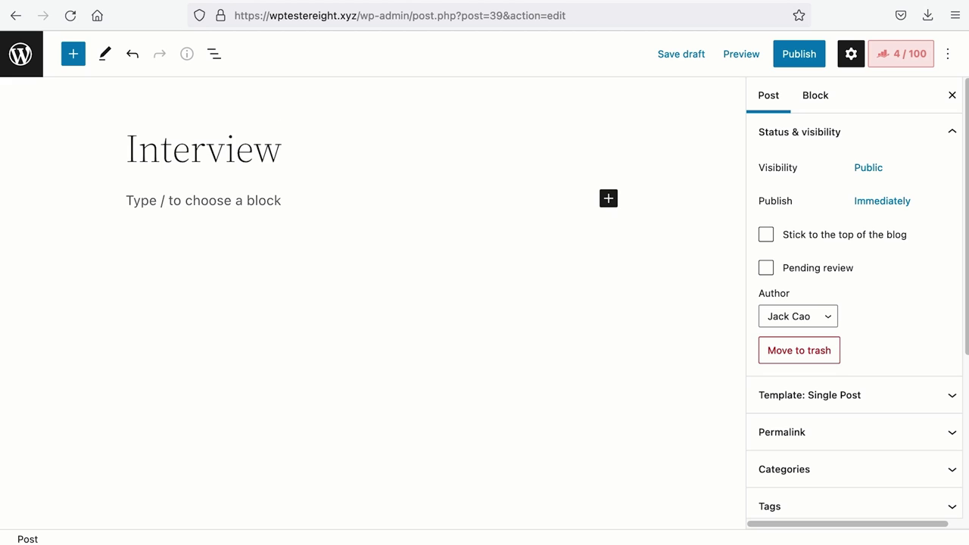
pyautogui.write(' With Bhanu')
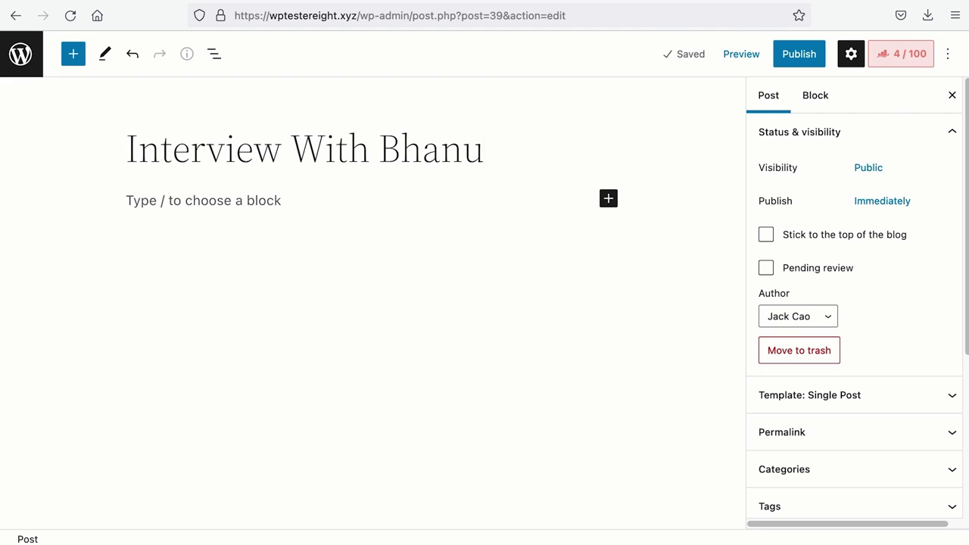
pyautogui.press('BackSpace')
pyautogui.press('BackSpace')
pyautogui.press('BackSpace')
pyautogui.press('BackSpace')
pyautogui.press('BackSpace')
pyautogui.press('BackSpace')
pyautogui.press('BackSpace')
pyautogui.press('BackSpace')
pyautogui.press('BackSpace')
pyautogui.press('BackSpace')
pyautogui.press('BackSpace')
pyautogui.press('BackSpace')
pyautogui.press('BackSpace')
pyautogui.press('BackSpace')
pyautogui.press('BackSpace')
pyautogui.press('BackSpace')
pyautogui.press('BackSpace')
pyautogui.press('BackSpace')
pyautogui.press('BackSpace')
pyautogui.press('BackSpace')
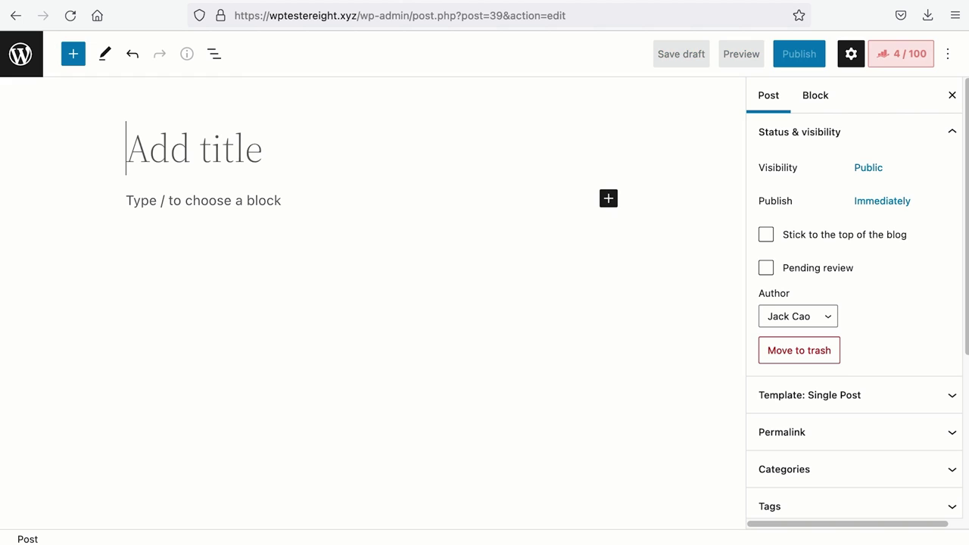
pyautogui.write('10 Easil')
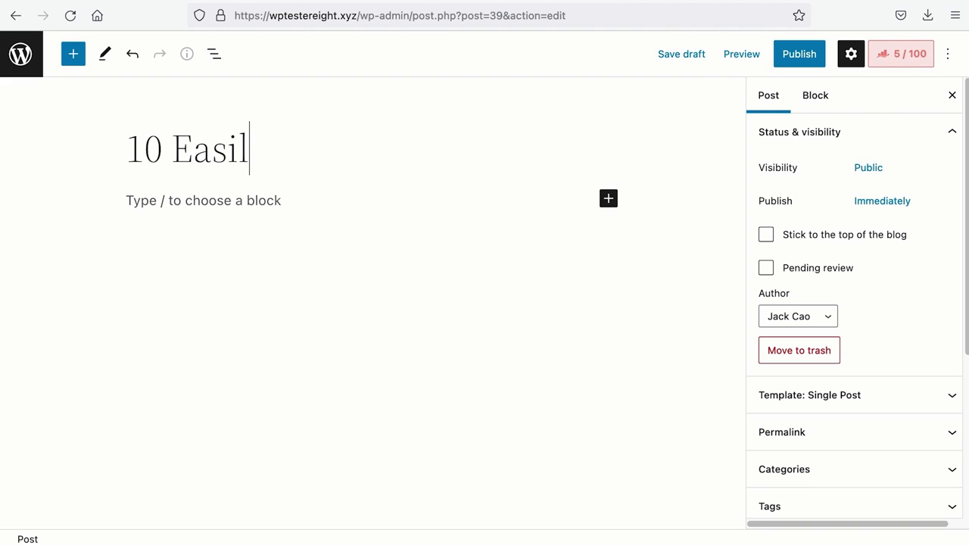
pyautogui.write('y Applicable Online Mark')
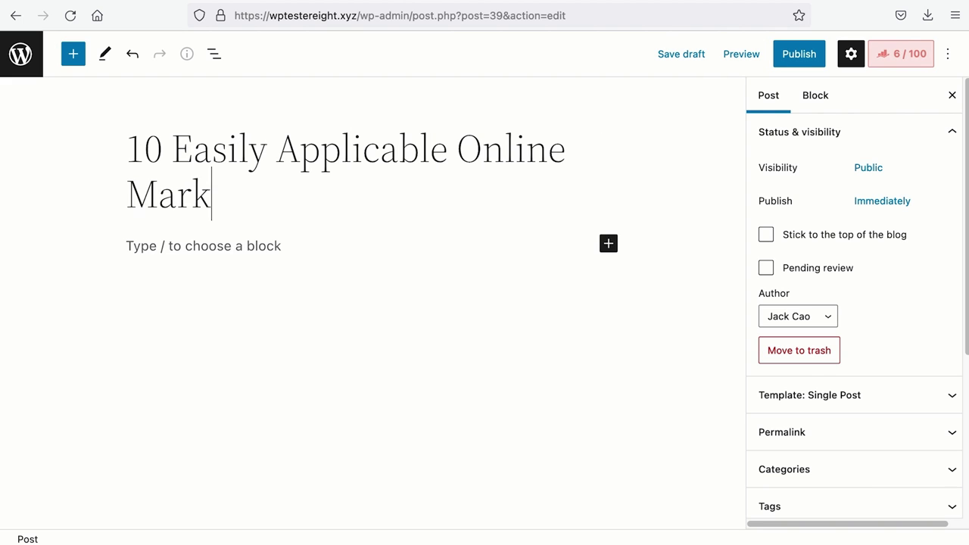
pyautogui.write('eting Tips From The Co-Founde')
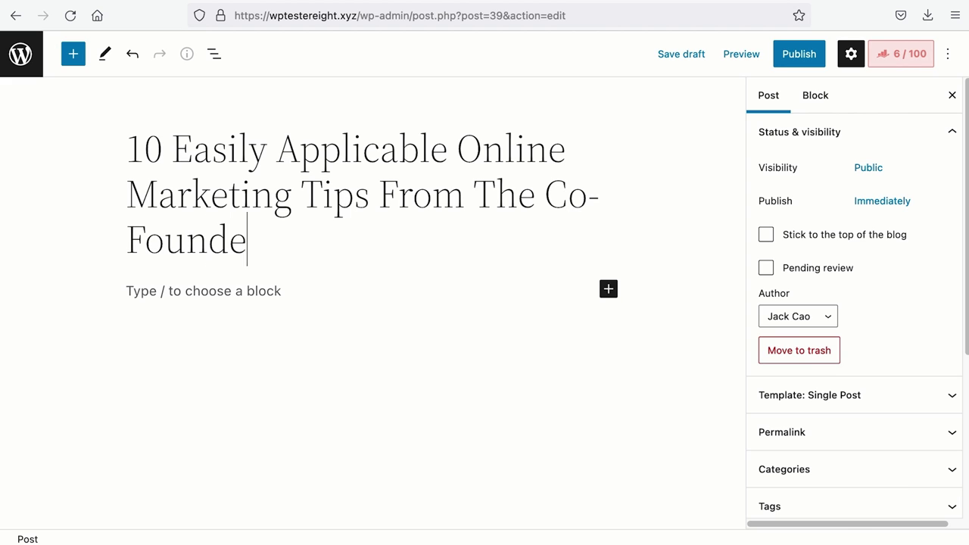
pyautogui.write('r & CMO of Rank Math')
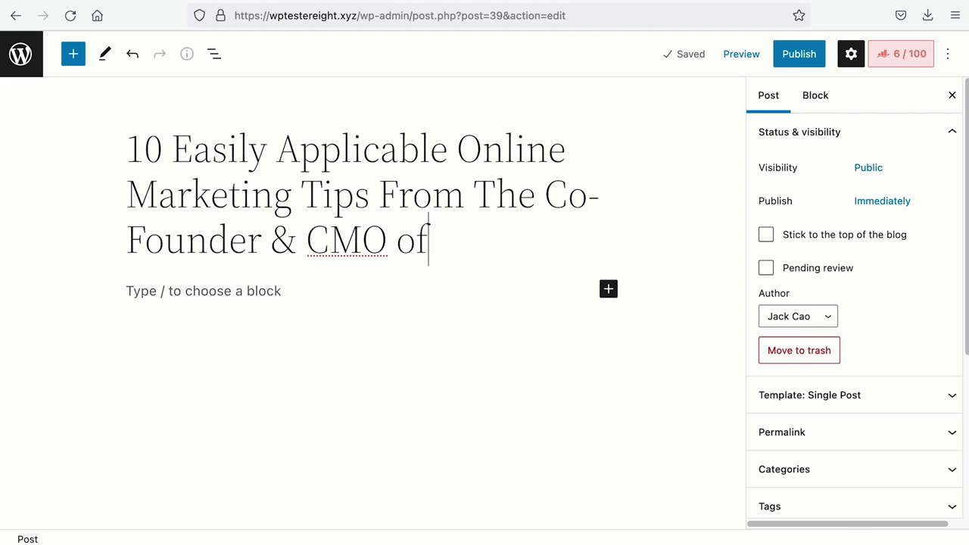
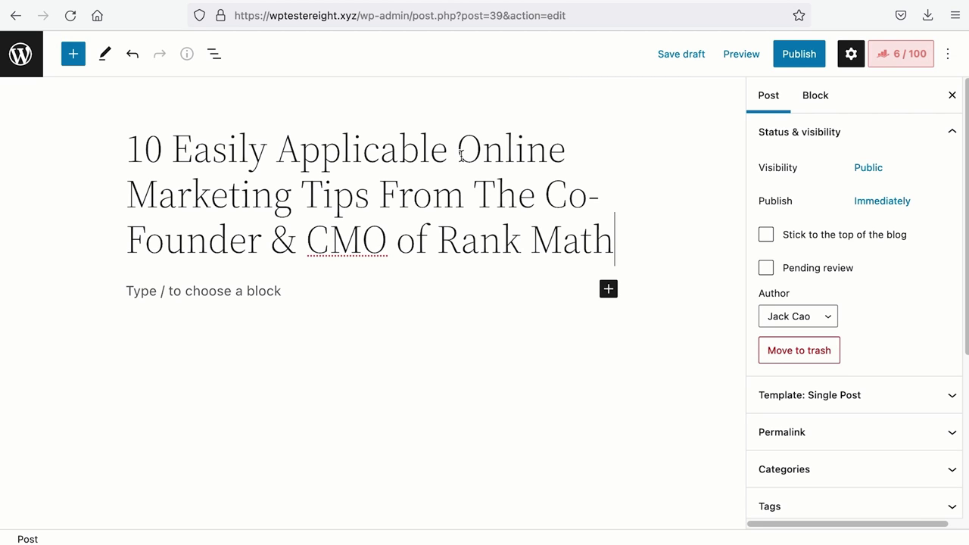
# Open the post's Rank Math Schema settings, showing Article in use, and its schema type list.
pyautogui.moveTo(458, 151); pyautogui.dragTo(370, 191)
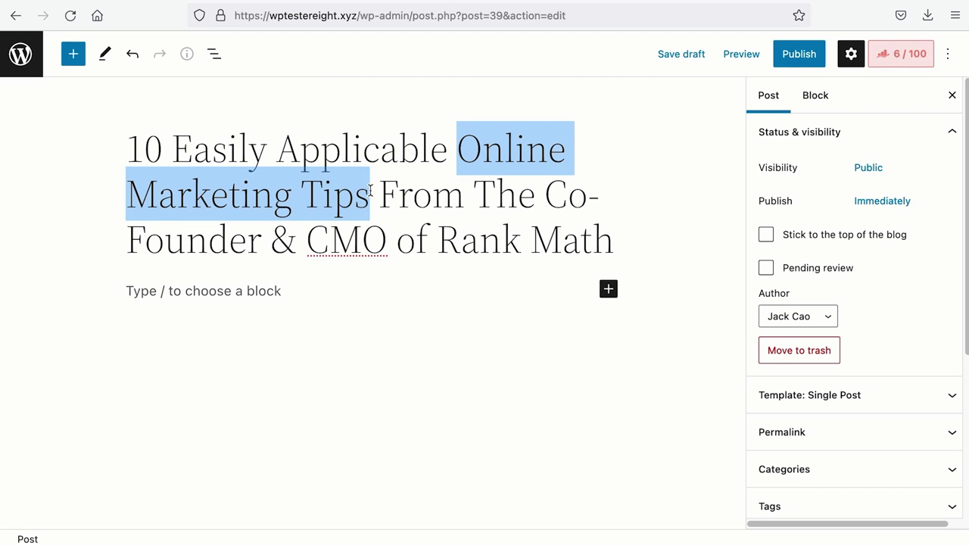
pyautogui.click(421, 189)
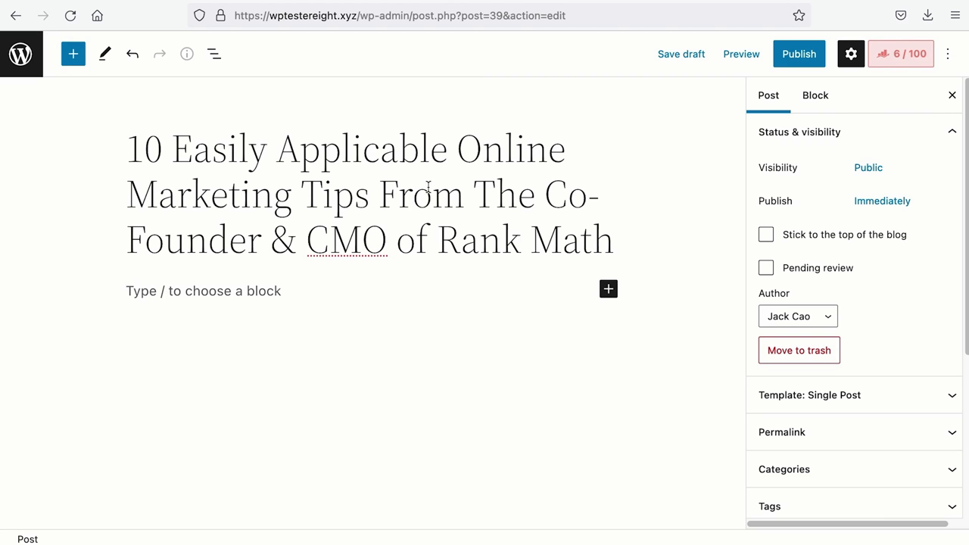
pyautogui.click(884, 56)
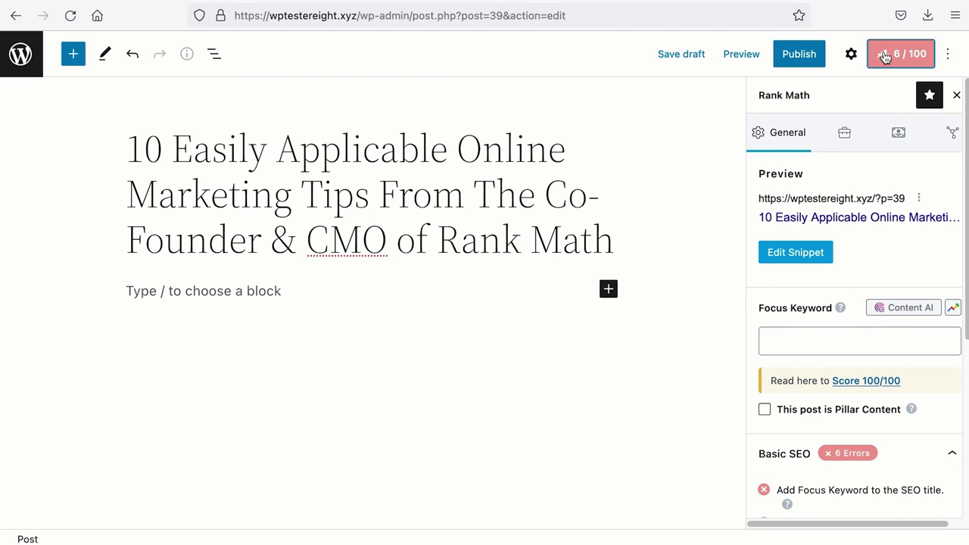
pyautogui.click(897, 136)
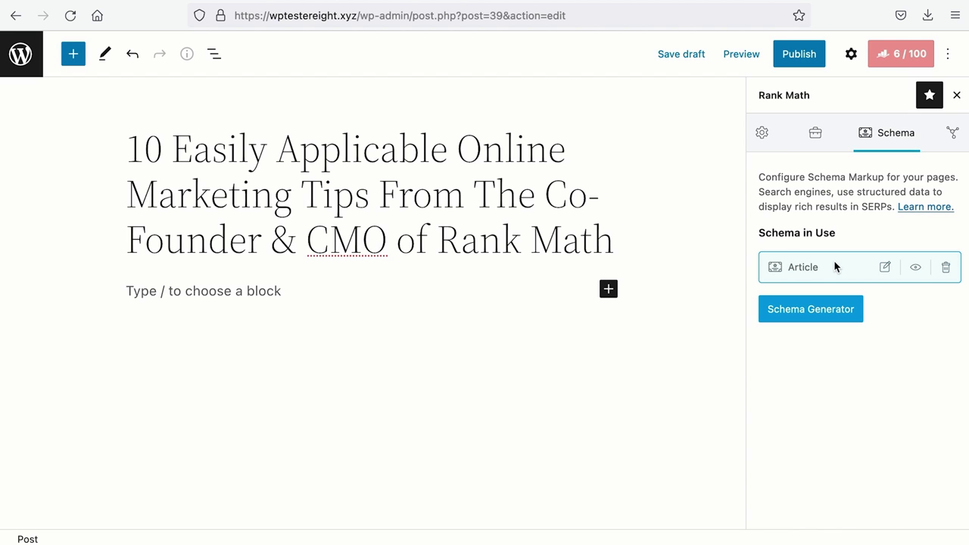
pyautogui.click(818, 303)
# Choose Podcast Episode and set the description to '#001: Internet Marketing tips you can learn from the co-founder and CMO of Rank Math.'.
pyautogui.scroll(-5, 477, 337)
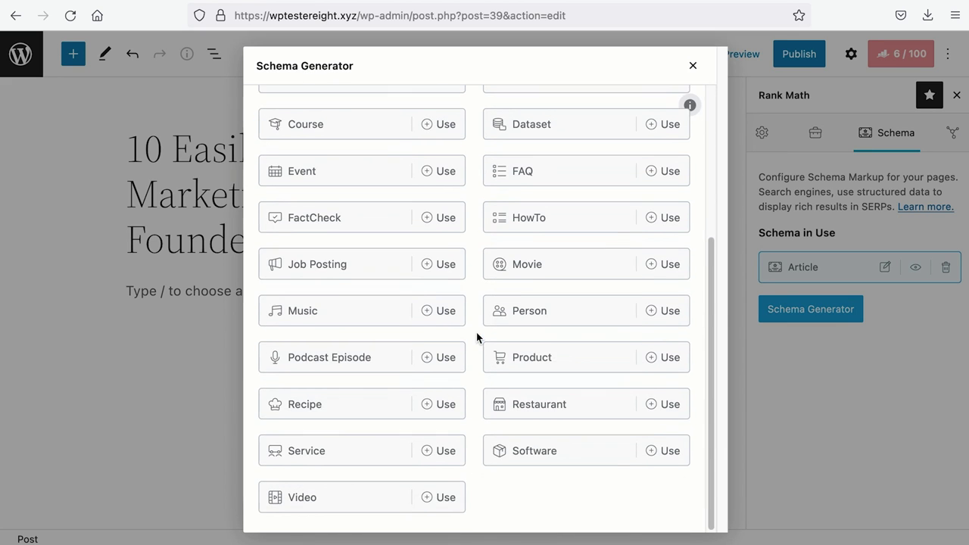
pyautogui.click(384, 360)
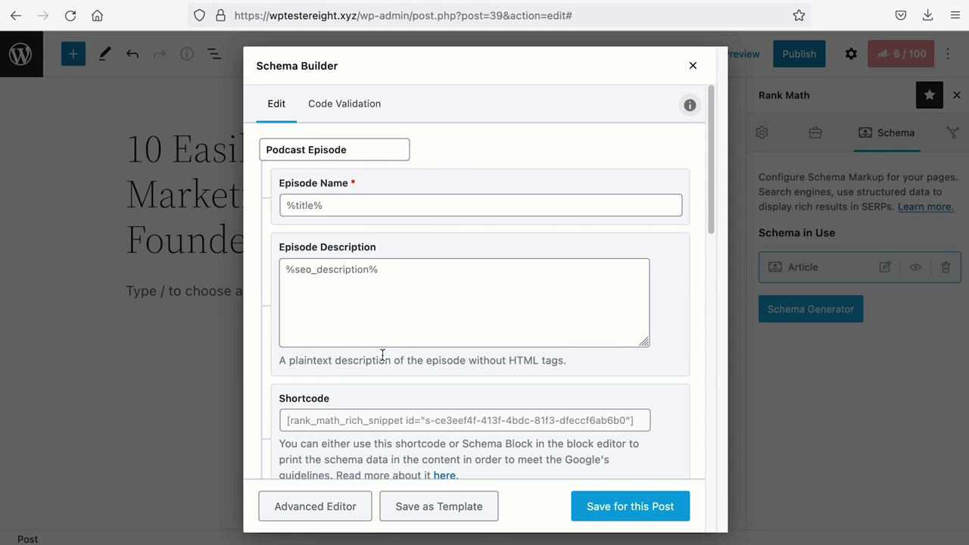
pyautogui.click(401, 206)
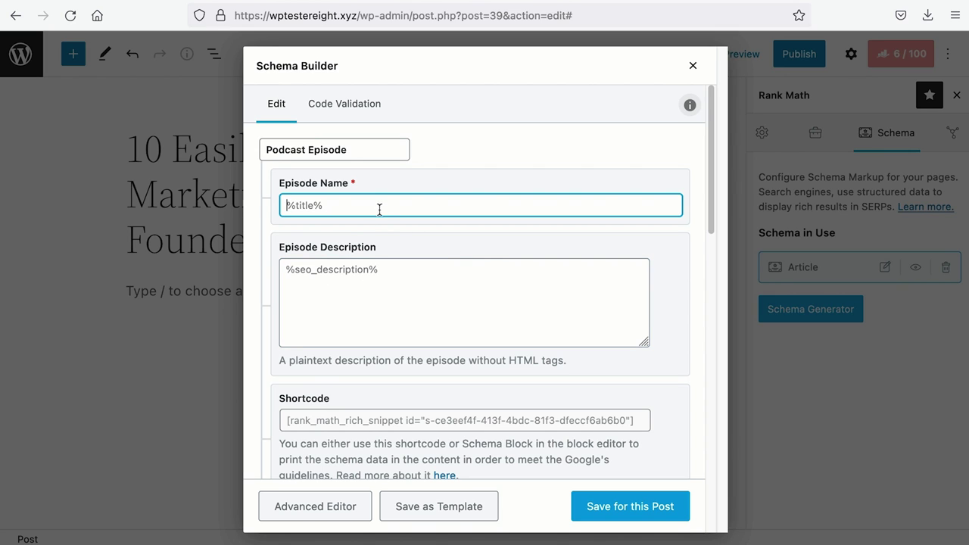
pyautogui.press('Tab')
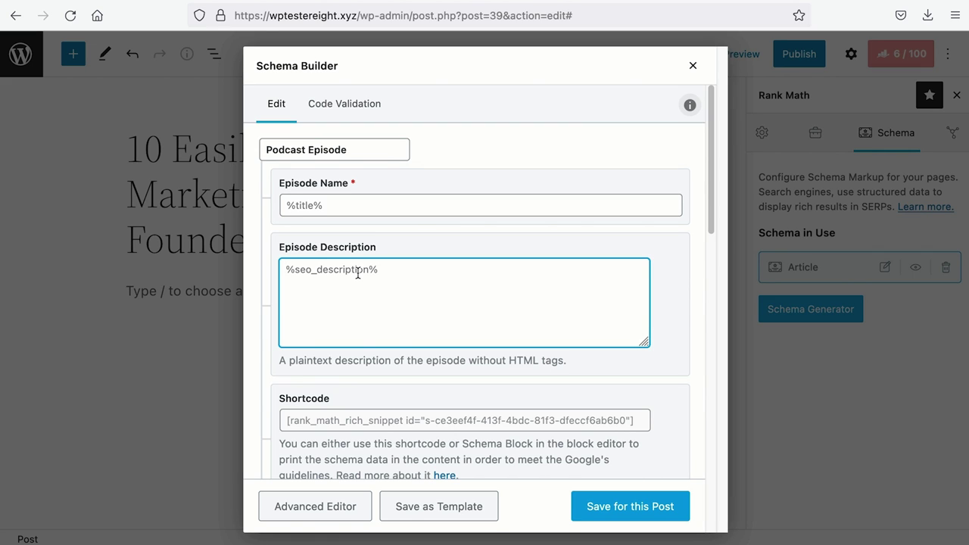
pyautogui.hotkey('ctrl', 'a')
pyautogui.write('#00')
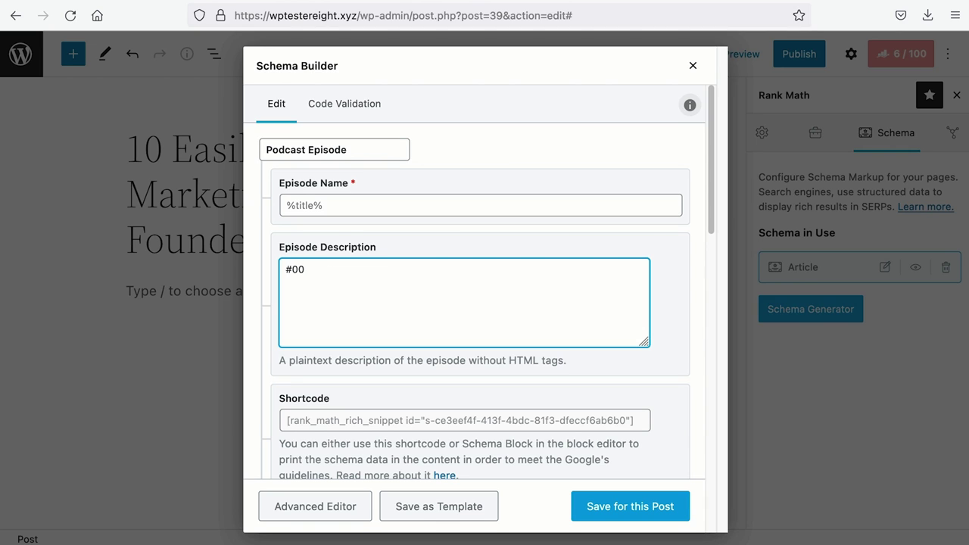
pyautogui.write('1: Internet Marketing tips you can learn from the co-founder and CMO of Rank Math. It is so easy we are wondering why so many struggling businesses are not using it.')
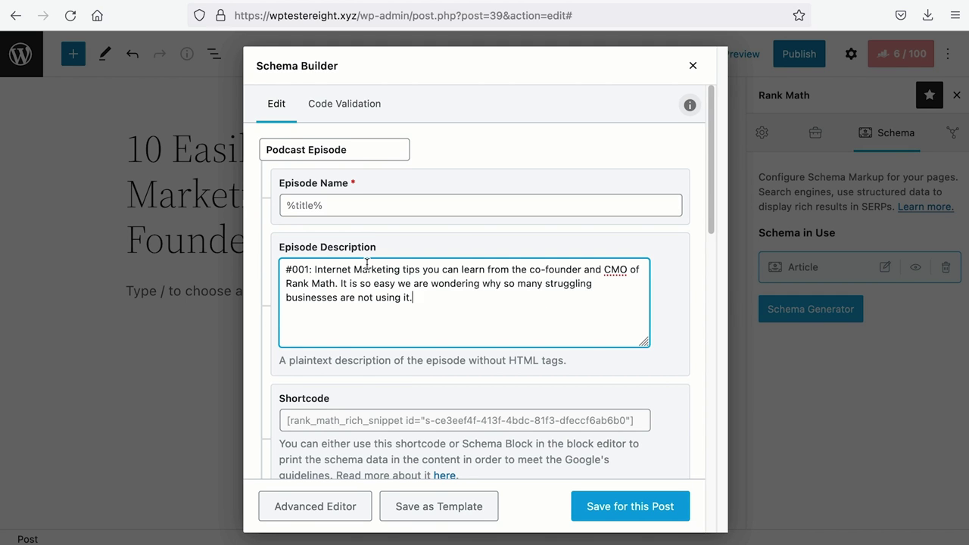
# Move down past the shortcode and Author Name fields to the Episode Duration field.
pyautogui.scroll(-3, 366, 265)
pyautogui.click(367, 265)
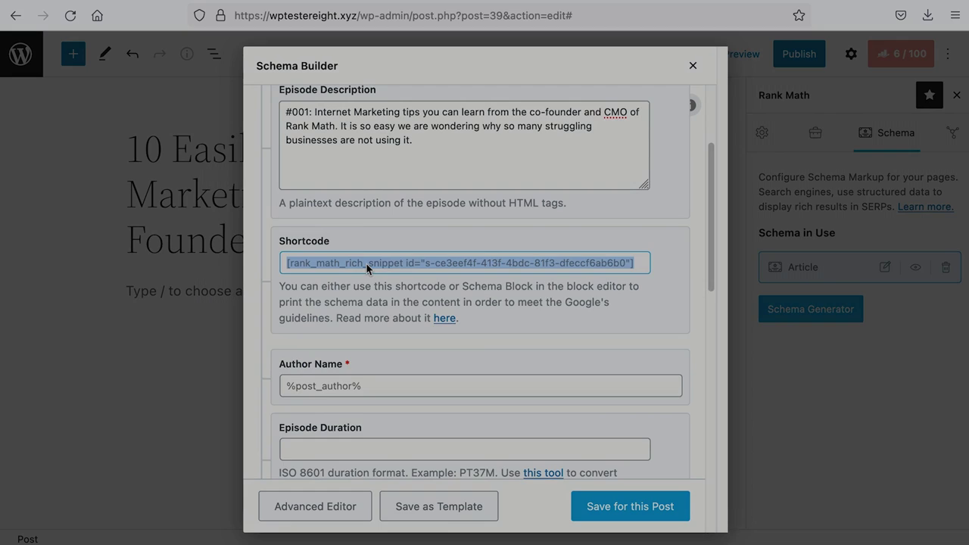
pyautogui.scroll(-2, 366, 263)
pyautogui.click(369, 274)
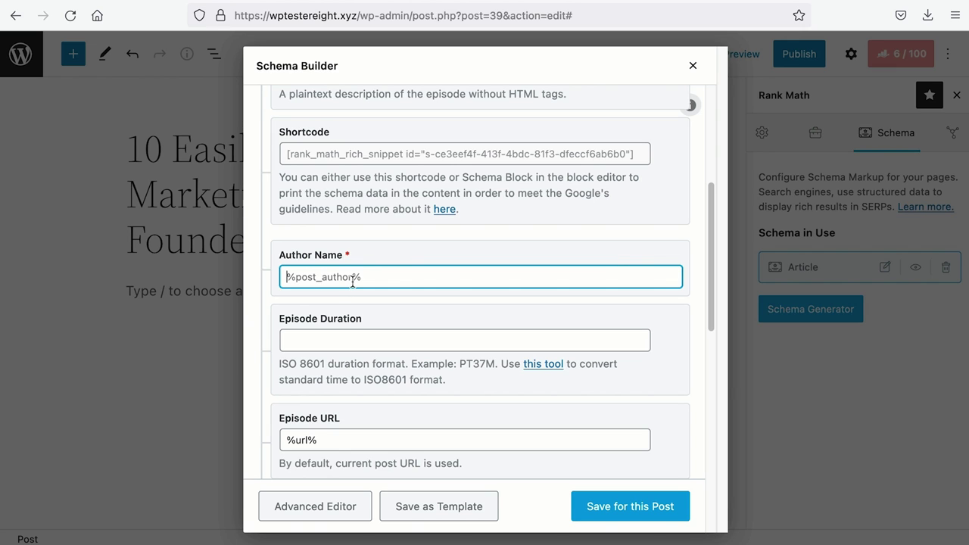
pyautogui.scroll(-2, 353, 279)
pyautogui.click(359, 277)
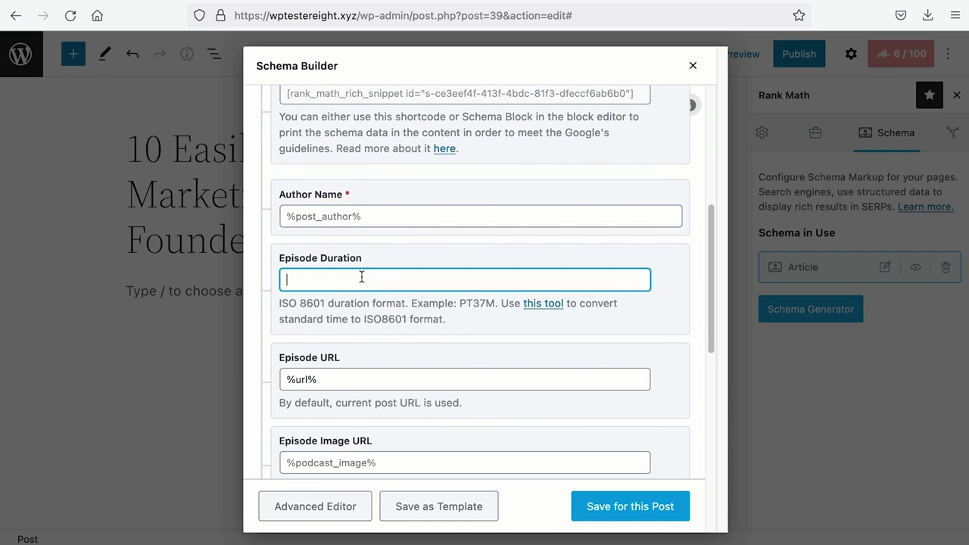
# Follow the ISO 8601 help link under Episode Duration to the Time Duration Calculator.
pyautogui.moveTo(279, 303); pyautogui.dragTo(327, 306)
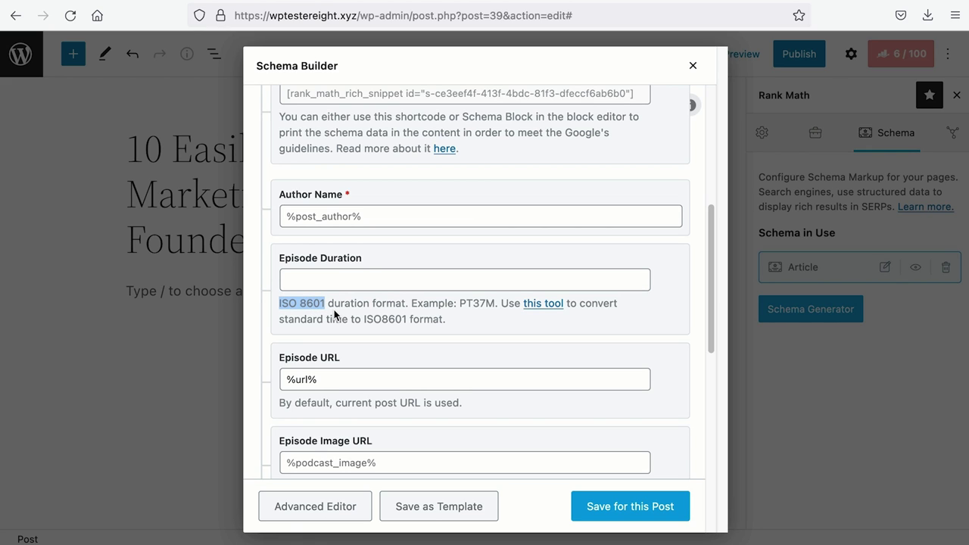
pyautogui.click(555, 304)
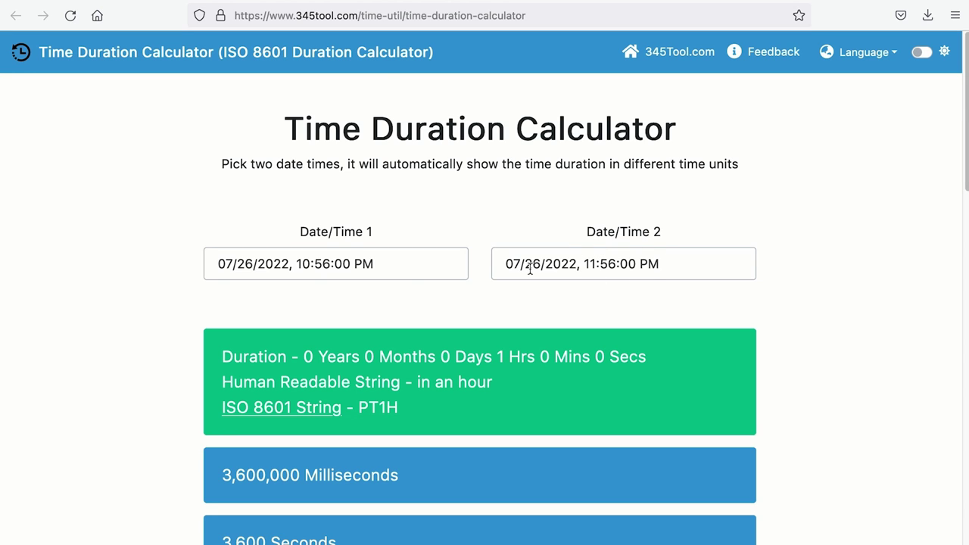
# Set Date/Time 1 to 11:00:00 PM and Date/Time 2 to 11:38:03 PM.
pyautogui.click(311, 264)
pyautogui.write('11 : 00')
pyautogui.click(612, 263)
pyautogui.write('00')
pyautogui.click(604, 263)
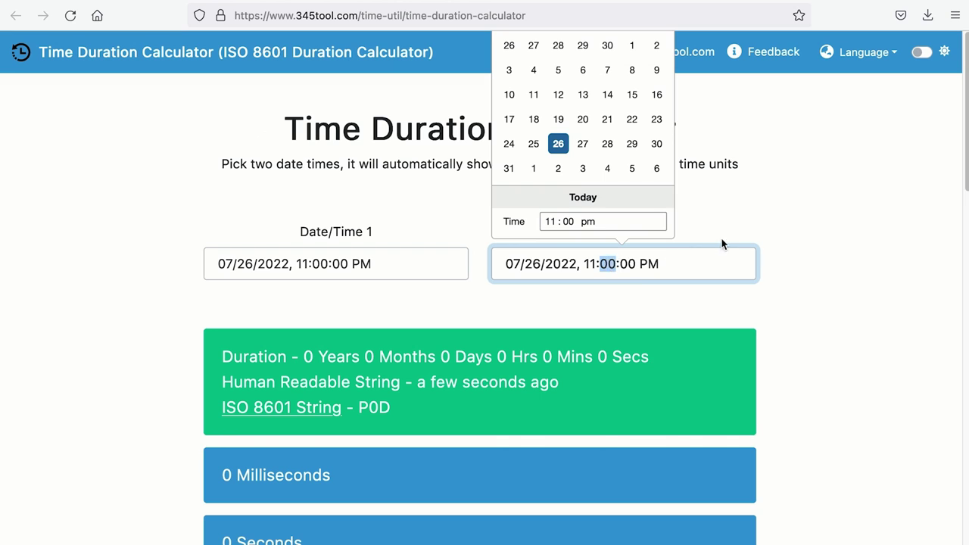
pyautogui.write('38')
pyautogui.click(633, 265)
pyautogui.write('03')
pyautogui.click(770, 246)
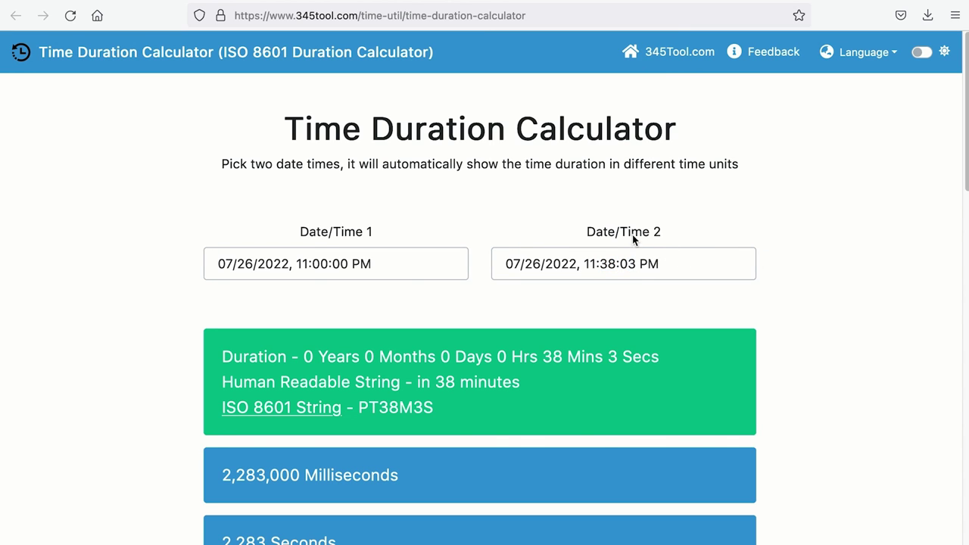
# Copy the resulting PT38M3S string into the schema's Episode Duration field.
pyautogui.moveTo(359, 406); pyautogui.dragTo(446, 412)
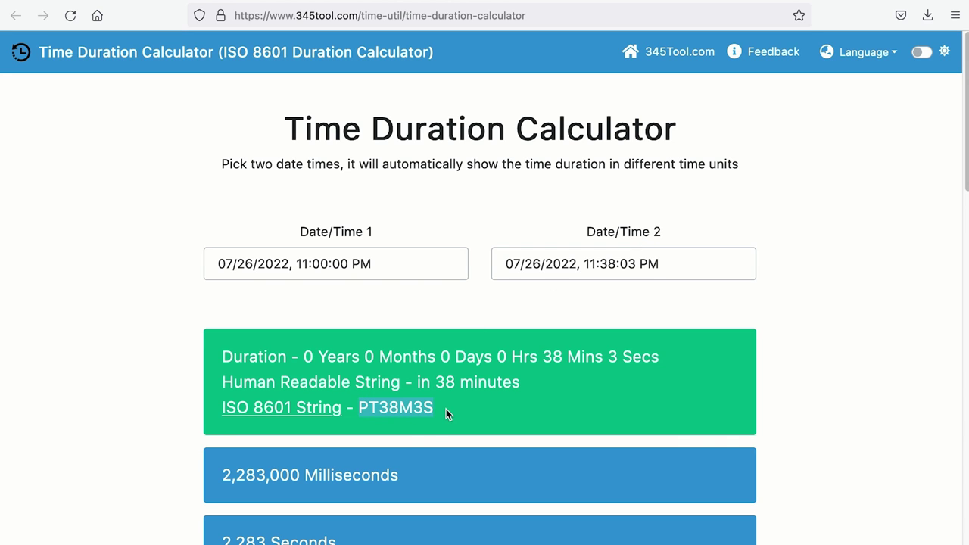
pyautogui.hotkey('ctrl', 'c')
pyautogui.hotkey('alt', 'Tab')
pyautogui.hotkey('ctrl', 'v')
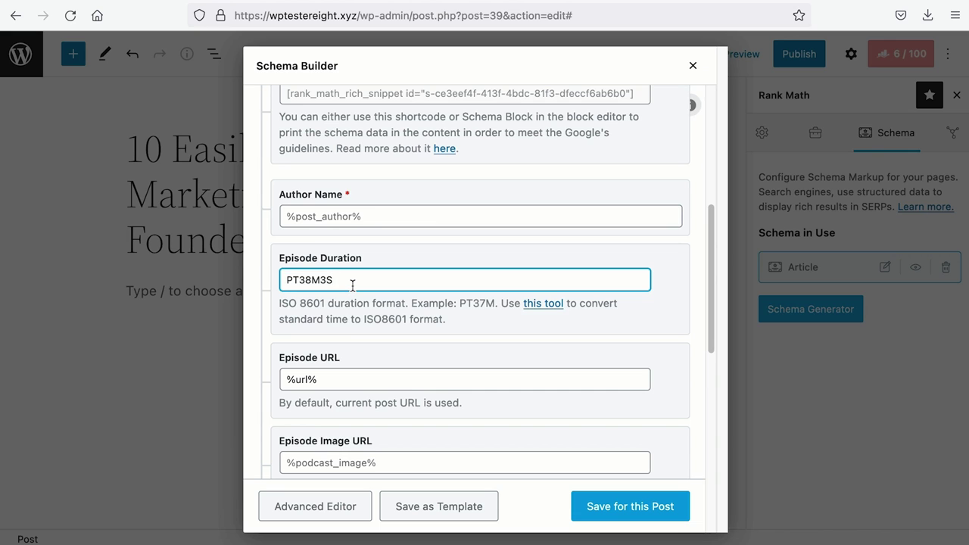
# Leave the Episode URL field on its %url% placeholder.
pyautogui.scroll(-2, 352, 286)
pyautogui.click(352, 283)
pyautogui.moveTo(352, 286); pyautogui.dragTo(234, 281)
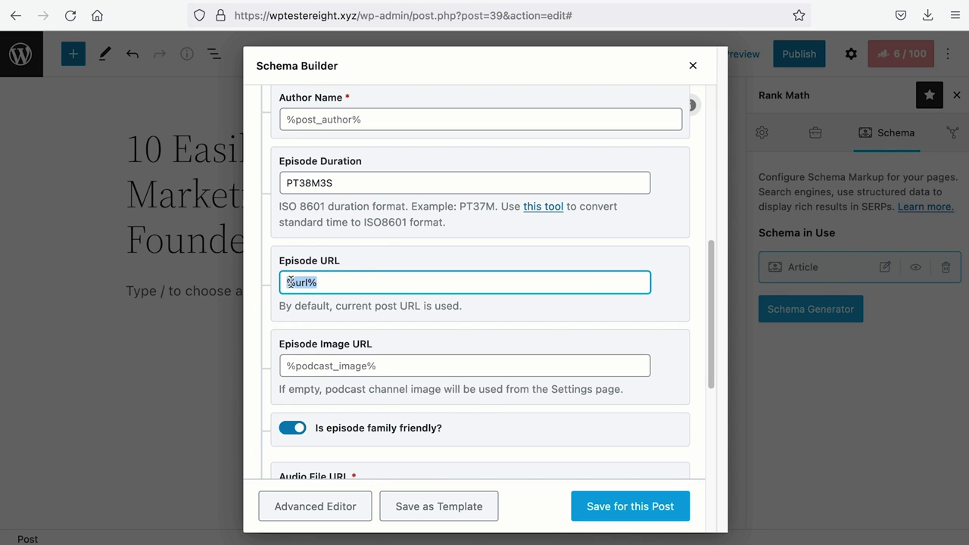
pyautogui.click(310, 305)
# Copy the Episode 1 image URL from the Media Library and paste it into Episode Image URL.
pyautogui.scroll(-2, 318, 306)
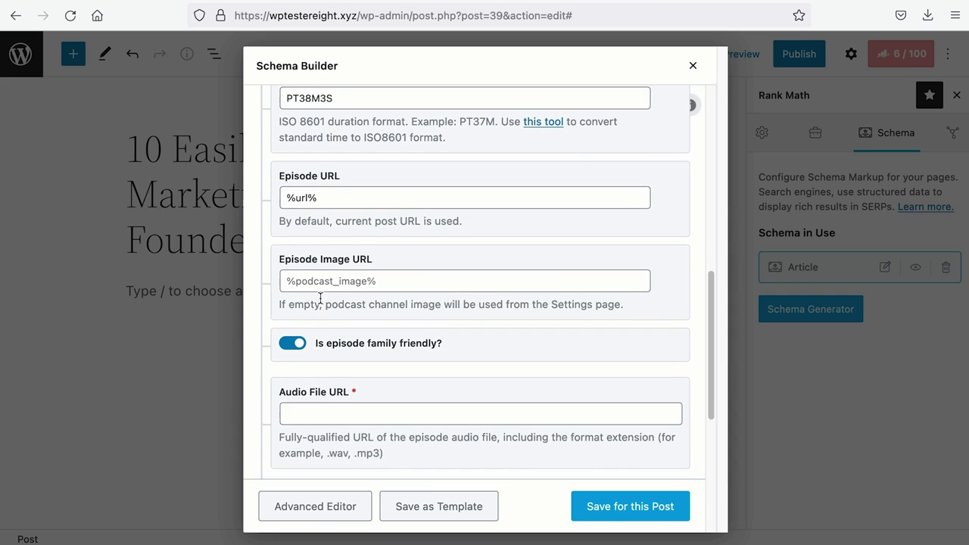
pyautogui.click(346, 280)
pyautogui.moveTo(328, 304); pyautogui.dragTo(441, 304)
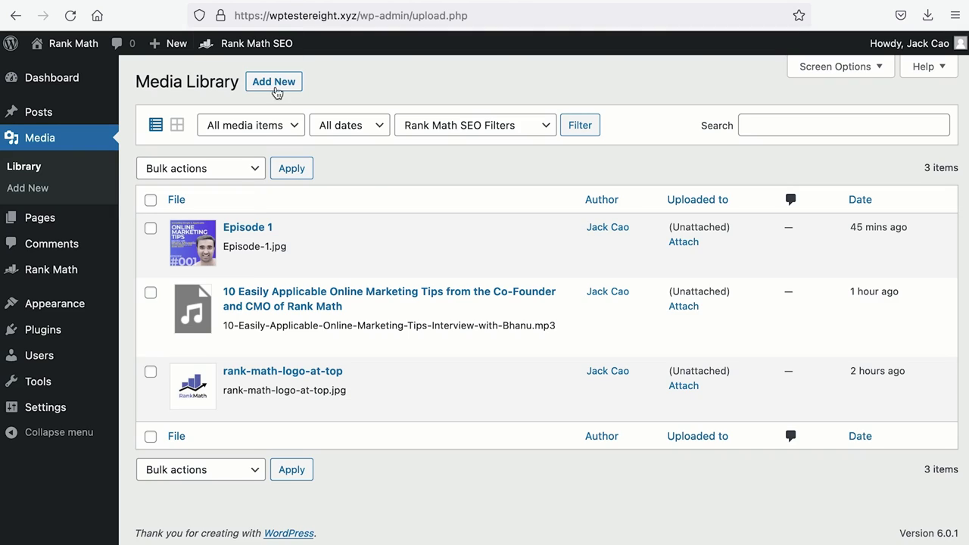
pyautogui.moveTo(290, 225)
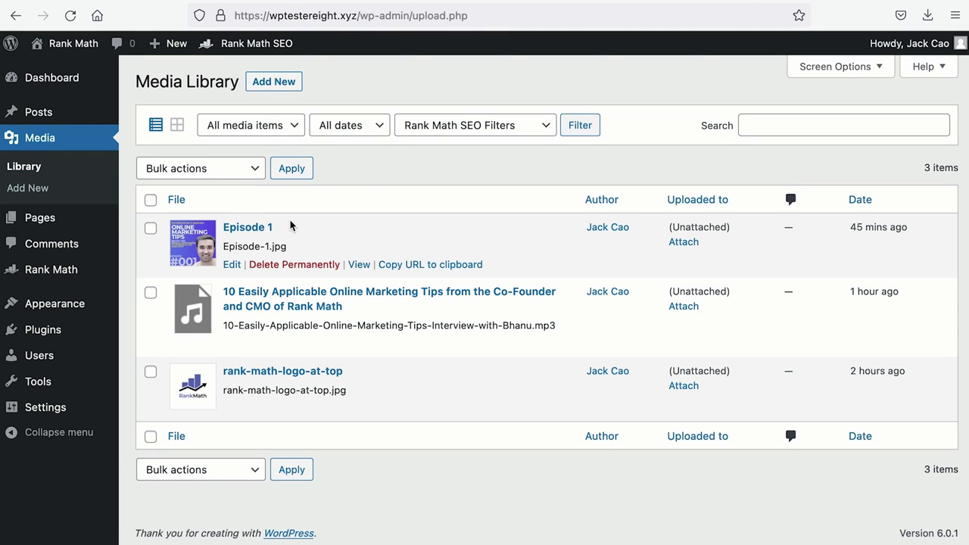
pyautogui.click(458, 265)
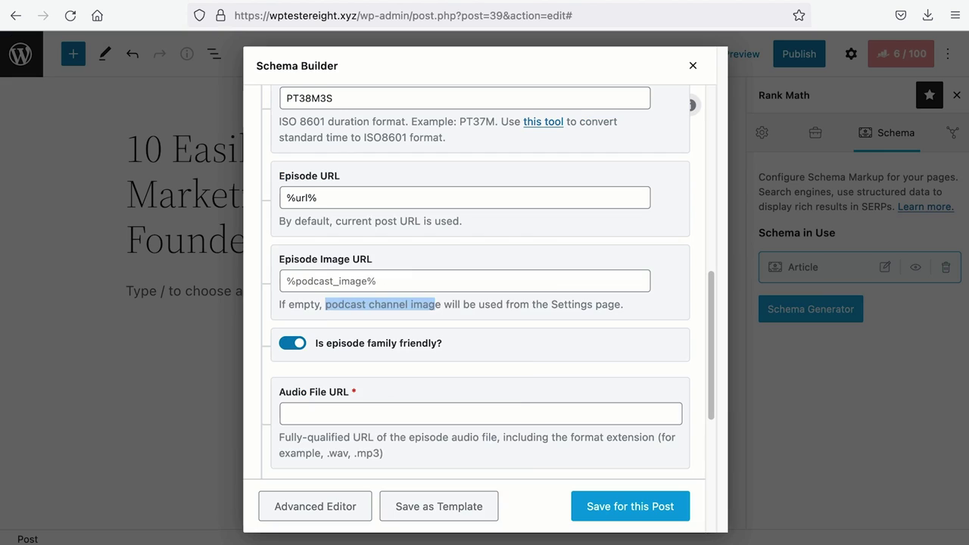
pyautogui.rightClick(350, 281)
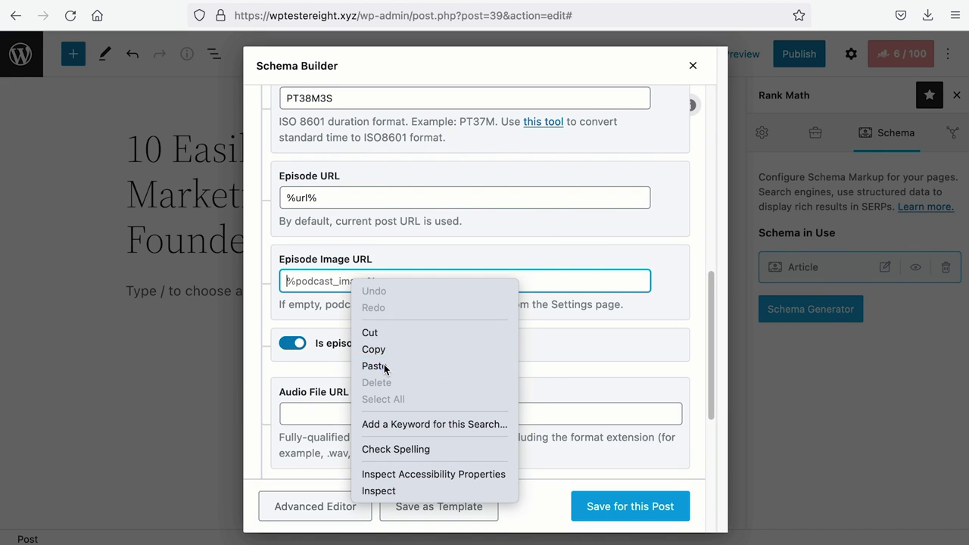
pyautogui.click(371, 365)
# Keep 'Is episode family friendly?' turned on.
pyautogui.scroll(-2, 384, 369)
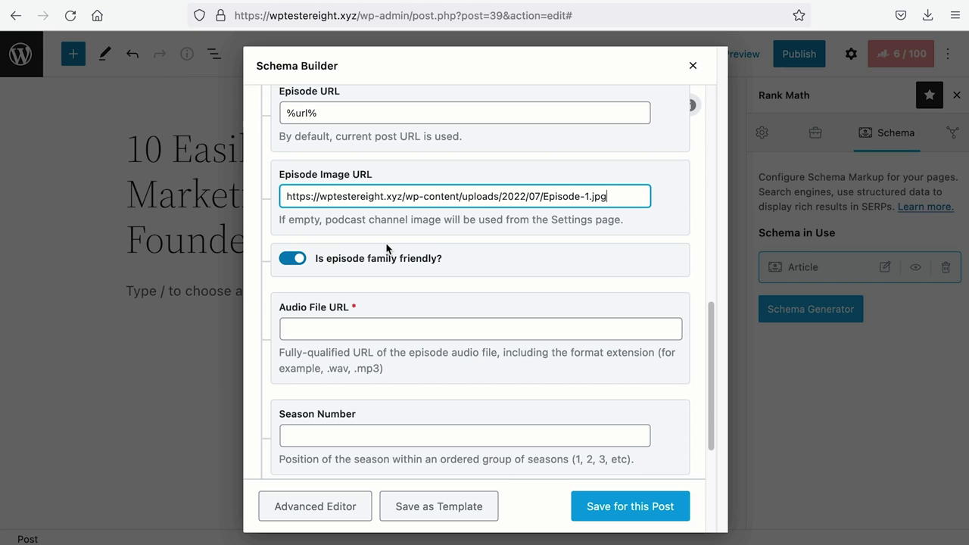
pyautogui.click(296, 262)
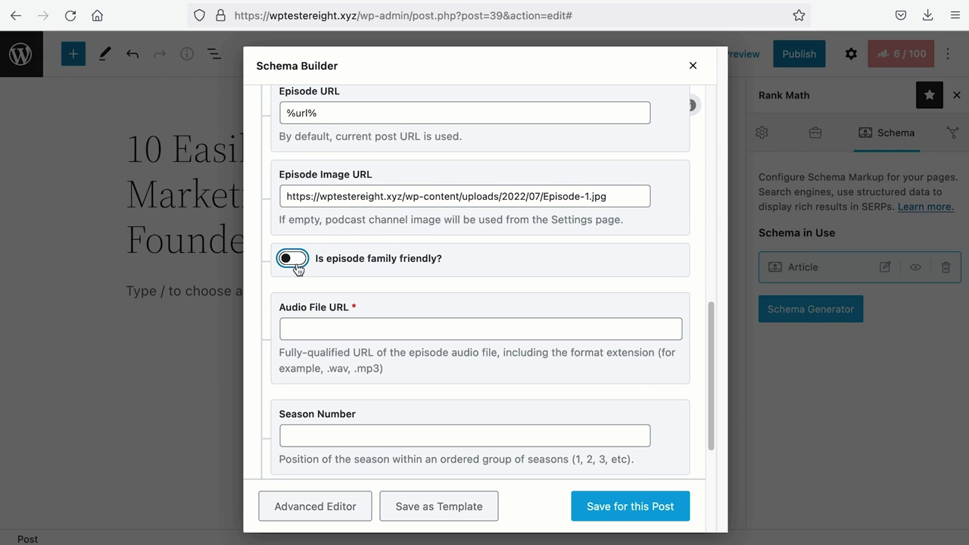
pyautogui.click(296, 262)
# Go from the empty Audio File URL field to the Media Library showing the episode MP3.
pyautogui.scroll(-2, 297, 268)
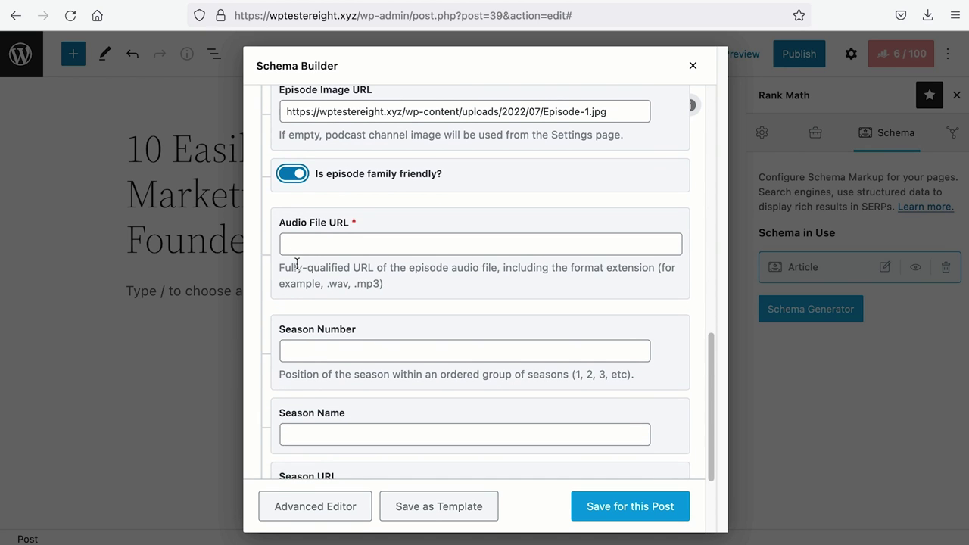
pyautogui.click(356, 228)
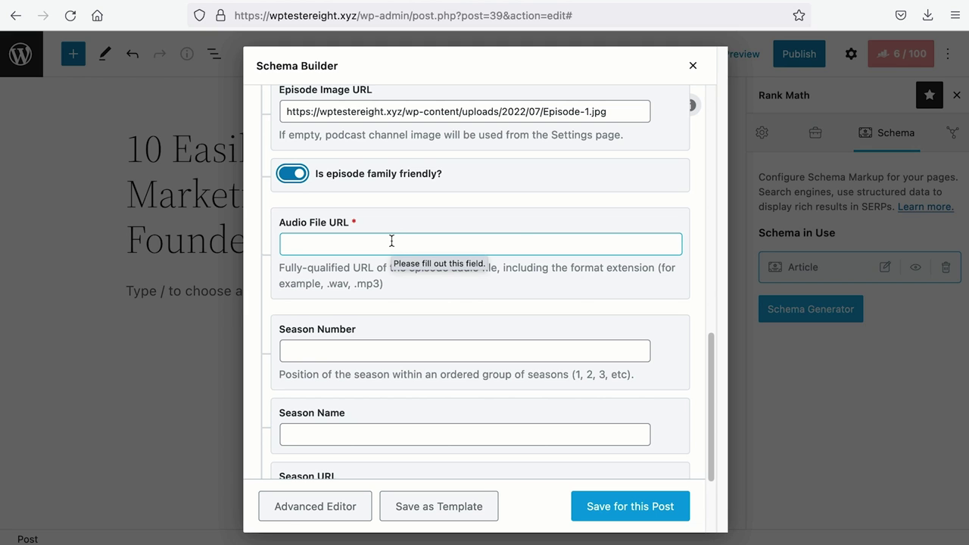
pyautogui.scroll(5, 423, 235)
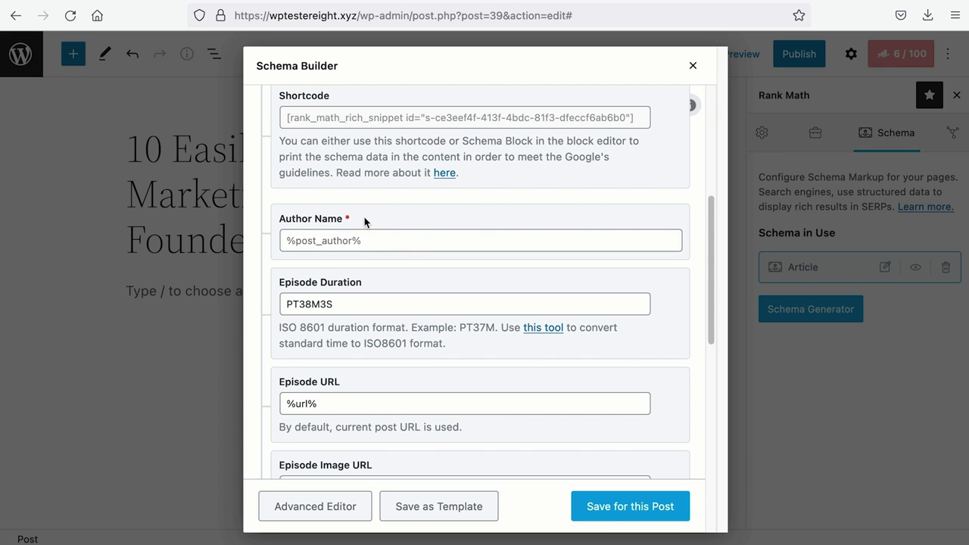
pyautogui.scroll(-8, 364, 221)
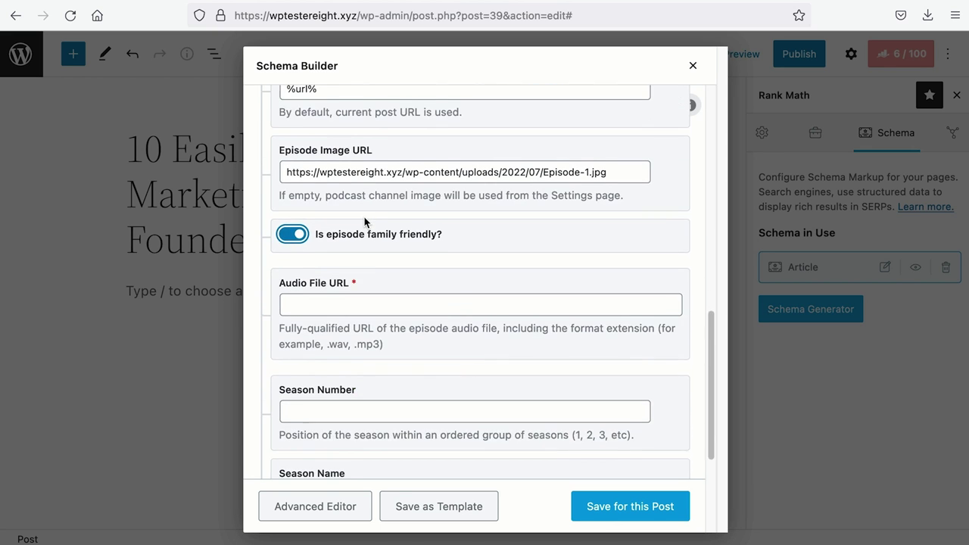
pyautogui.click(336, 6)
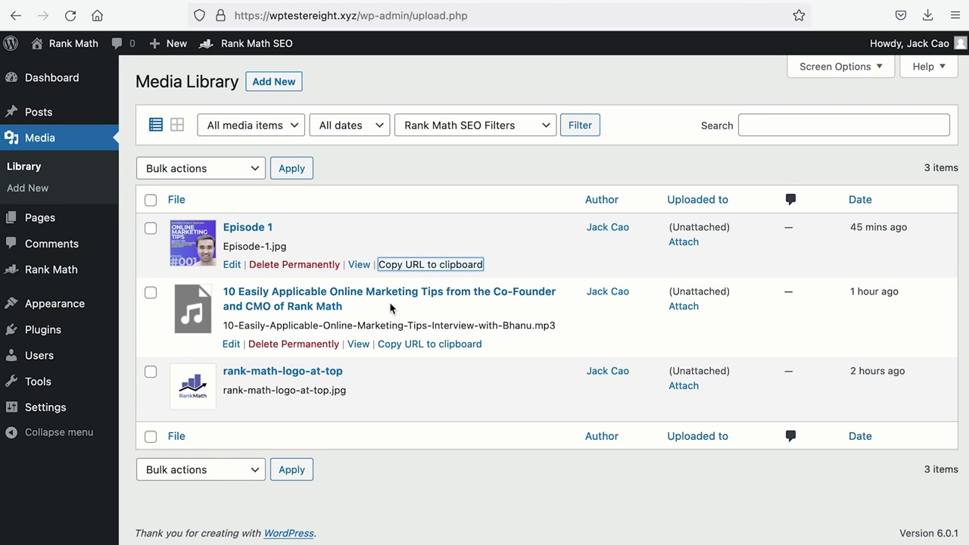
# Paste the episode MP3's URL from the Media Library into Audio File URL.
pyautogui.click(401, 344)
pyautogui.click(187, 5)
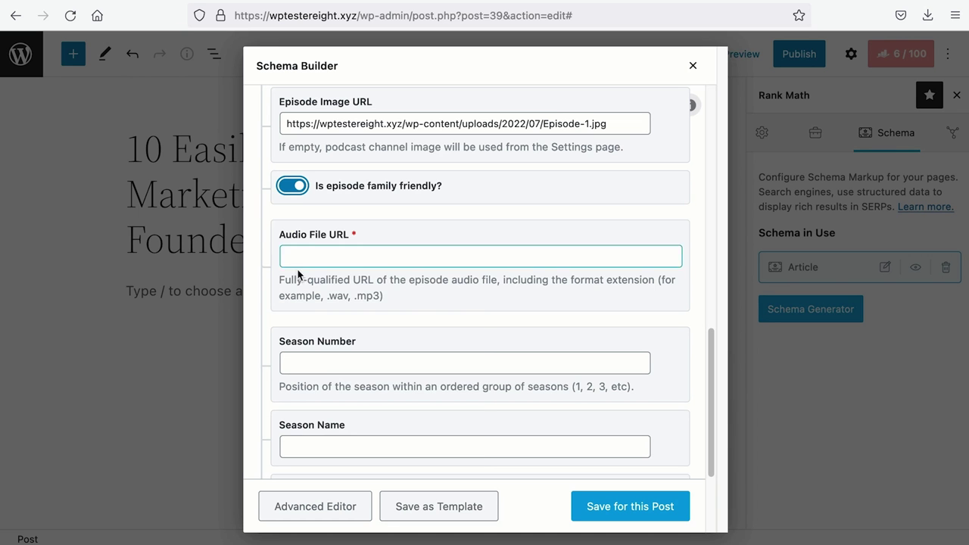
pyautogui.rightClick(301, 256)
pyautogui.click(349, 345)
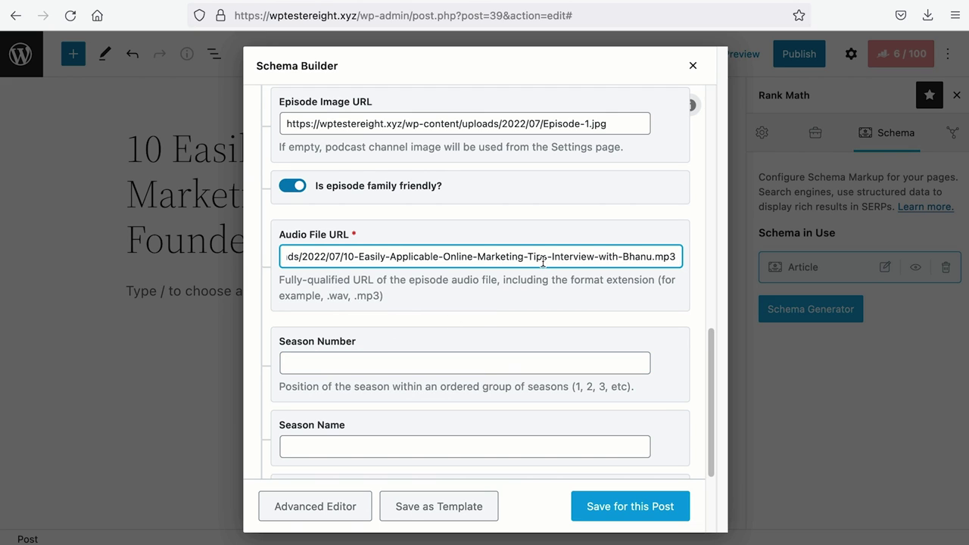
pyautogui.moveTo(653, 257); pyautogui.dragTo(681, 256)
pyautogui.click(490, 255)
# Enter Season Number 1, Season Name 'The Business Adventures', and paste the Season URL.
pyautogui.scroll(-2, 516, 261)
pyautogui.click(509, 273)
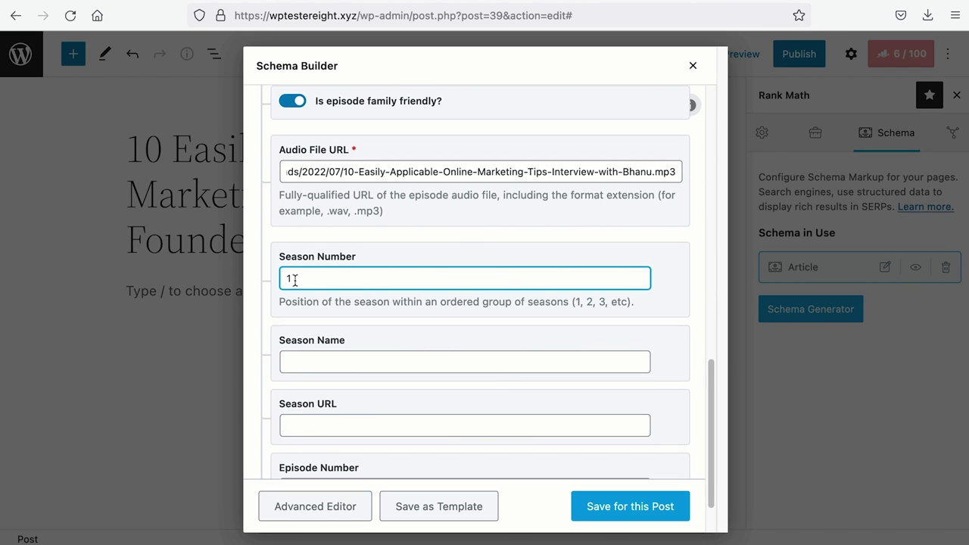
pyautogui.scroll(-2, 346, 277)
pyautogui.click(356, 292)
pyautogui.write('The Business Adventures')
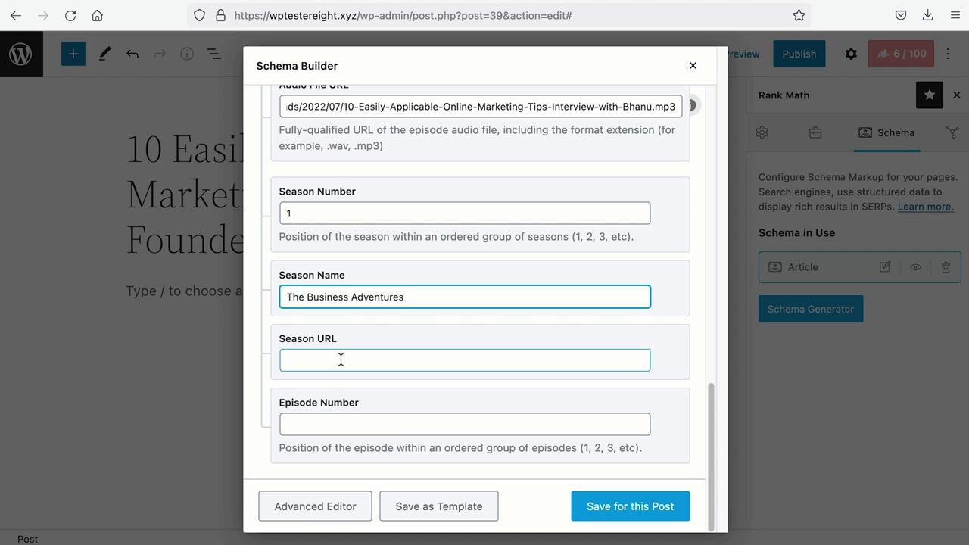
pyautogui.click(341, 359)
pyautogui.hotkey('ctrl', 'v')
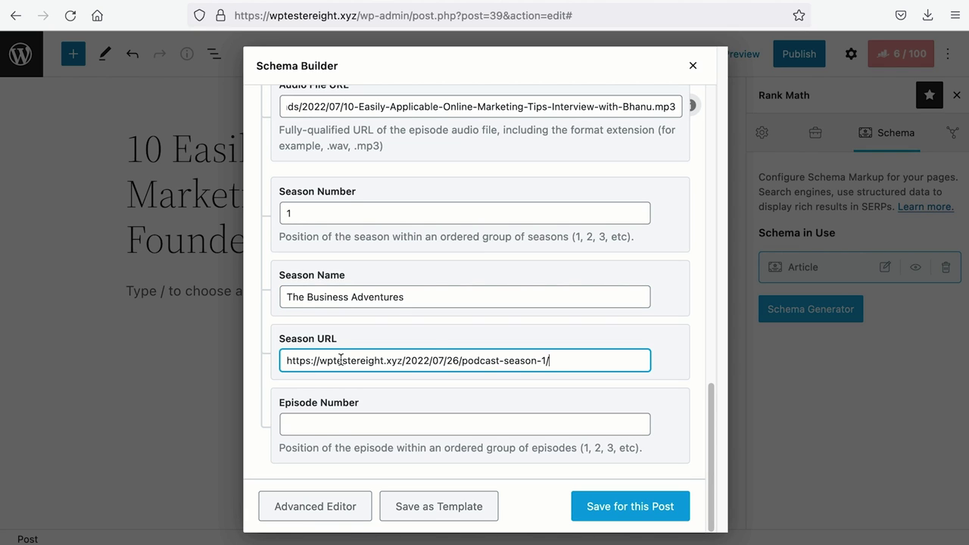
pyautogui.click(325, 422)
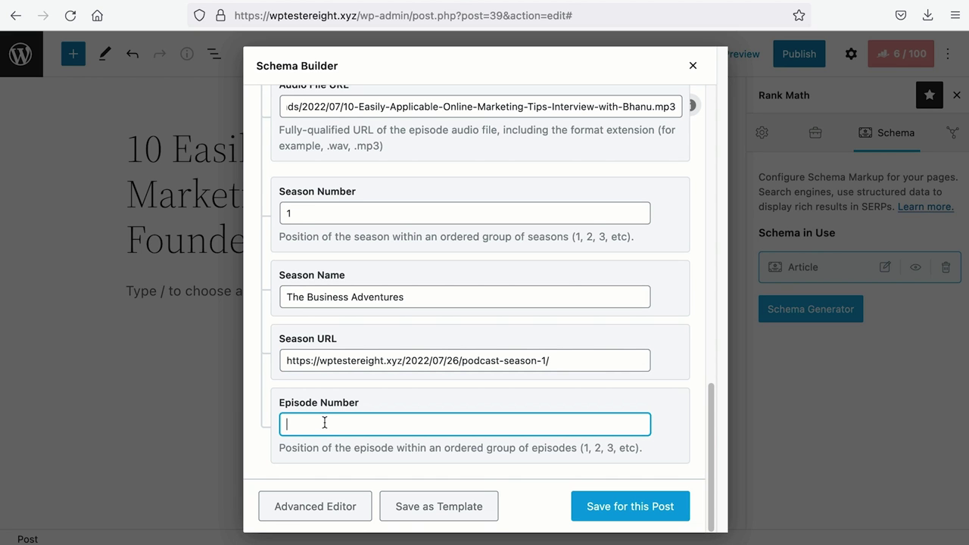
pyautogui.scroll(10, 335, 416)
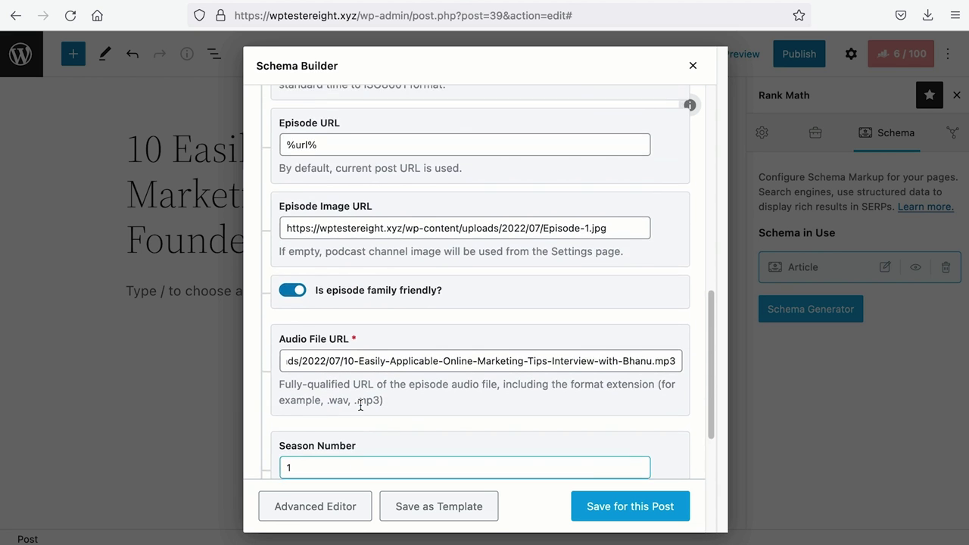
# Save the Podcast Episode schema and paste its shortcode into the post body.
pyautogui.click(398, 308)
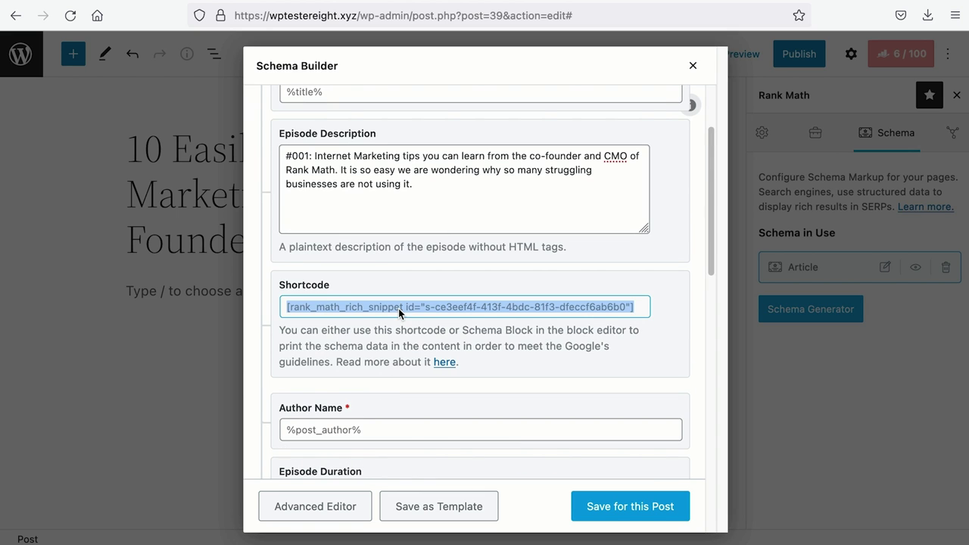
pyautogui.click(599, 512)
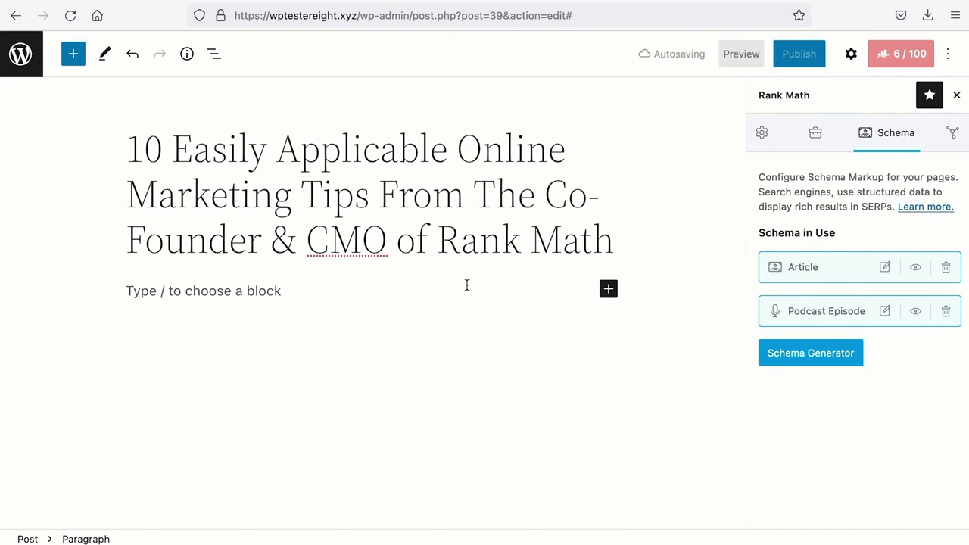
pyautogui.hotkey('ctrl', 'v')
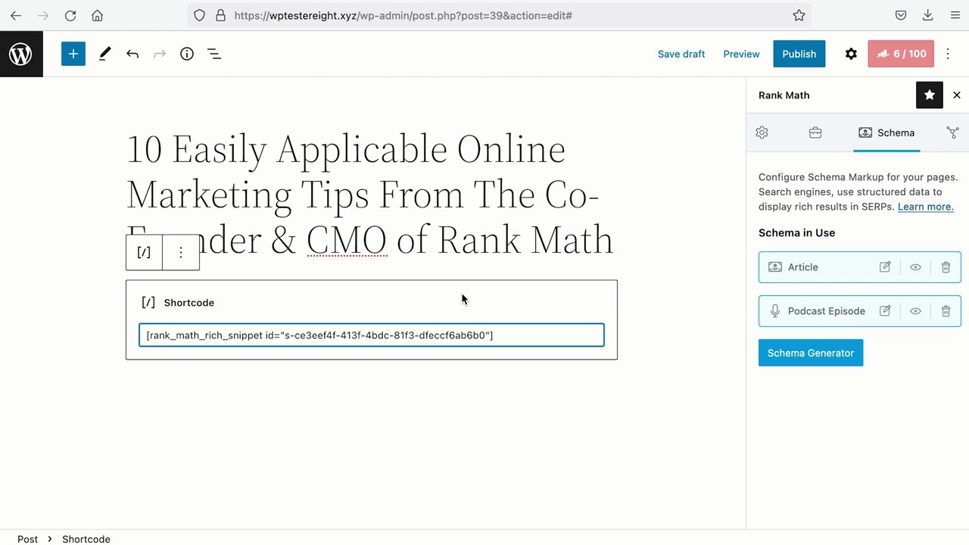
# Publish the post and open the live post in a new tab.
pyautogui.click(825, 54)
pyautogui.click(815, 54)
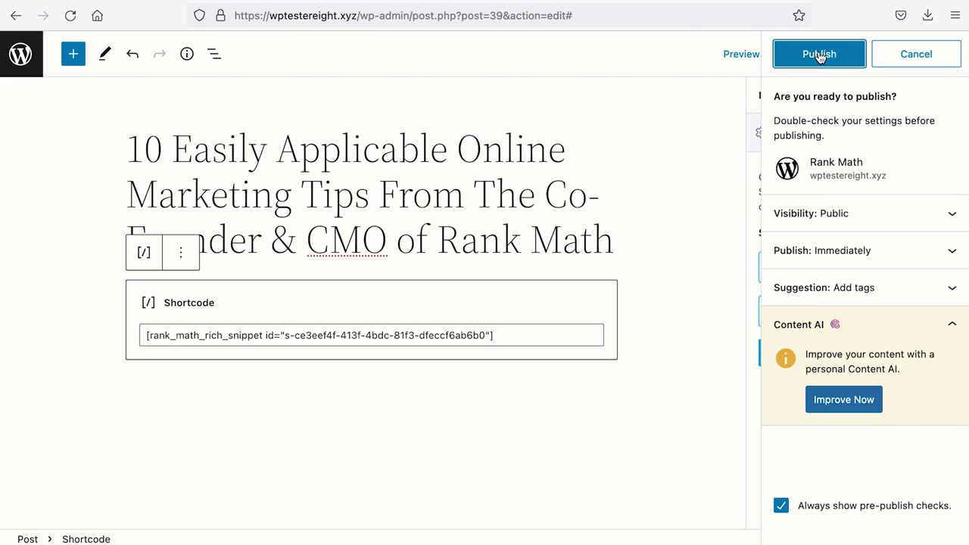
pyautogui.rightClick(816, 256)
pyautogui.click(825, 262)
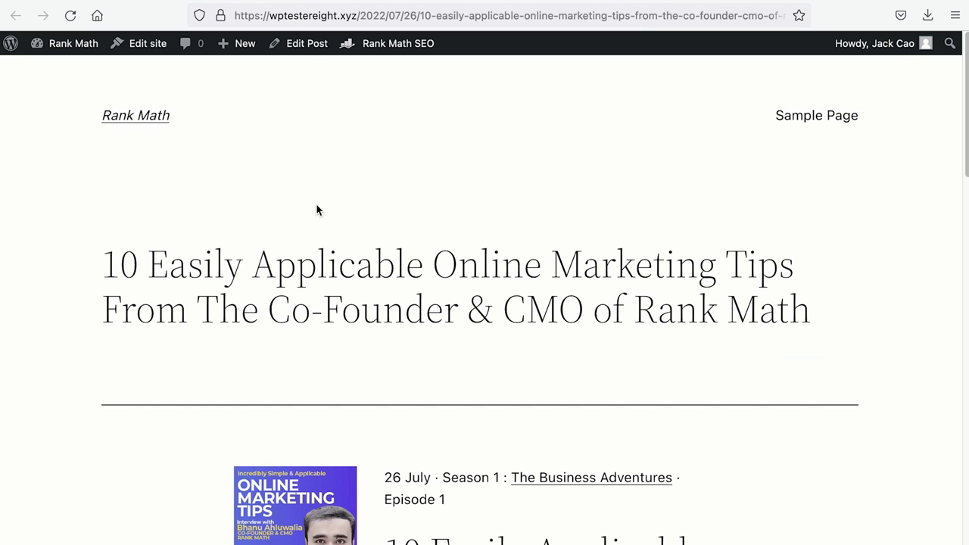
# Look over the published episode page, then close it to return to the editor.
pyautogui.scroll(-2, 326, 227)
pyautogui.scroll(-5, 325, 226)
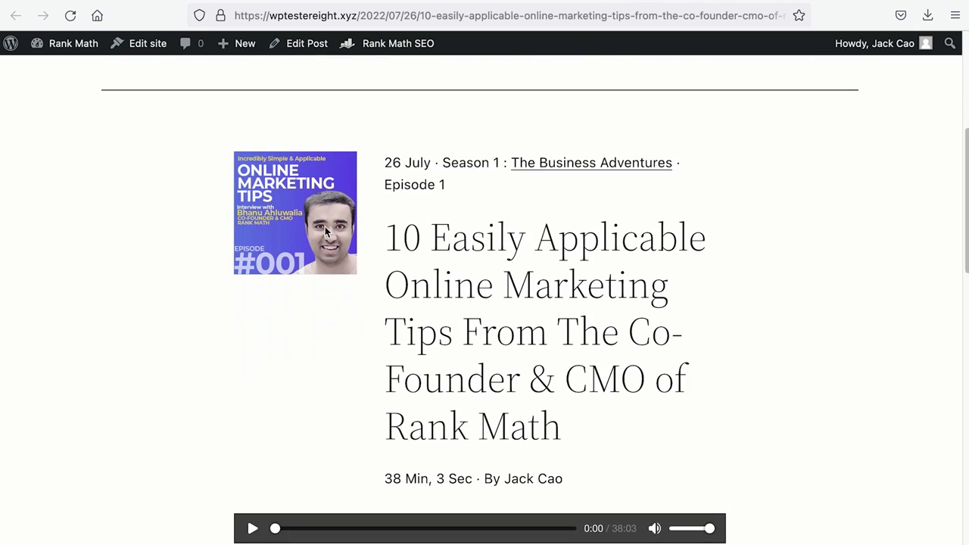
pyautogui.scroll(-1, 326, 231)
pyautogui.scroll(4, 325, 232)
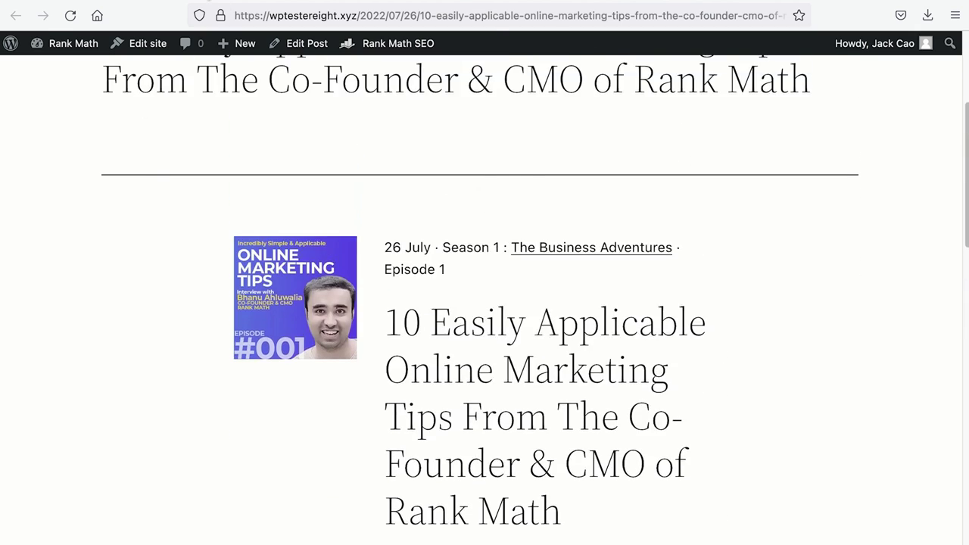
pyautogui.hotkey('ctrl', 'w')
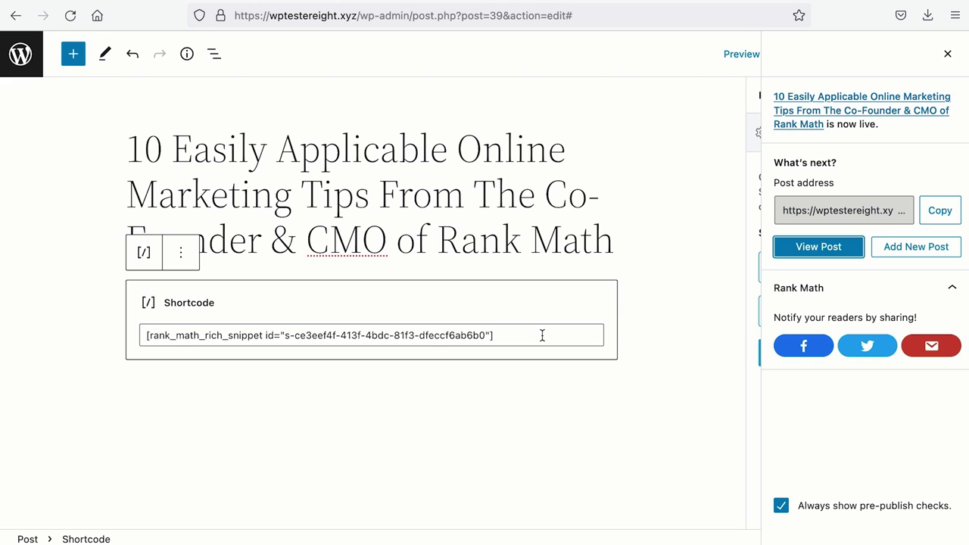
# Replace the shortcode block with a Schema by Rank Math block.
pyautogui.click(180, 255)
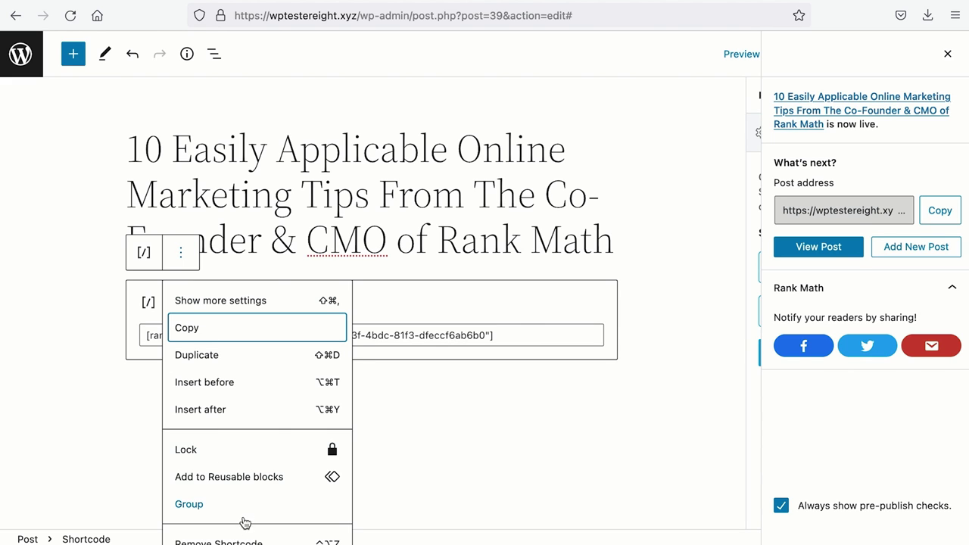
pyautogui.click(247, 542)
pyautogui.click(608, 288)
pyautogui.click(652, 528)
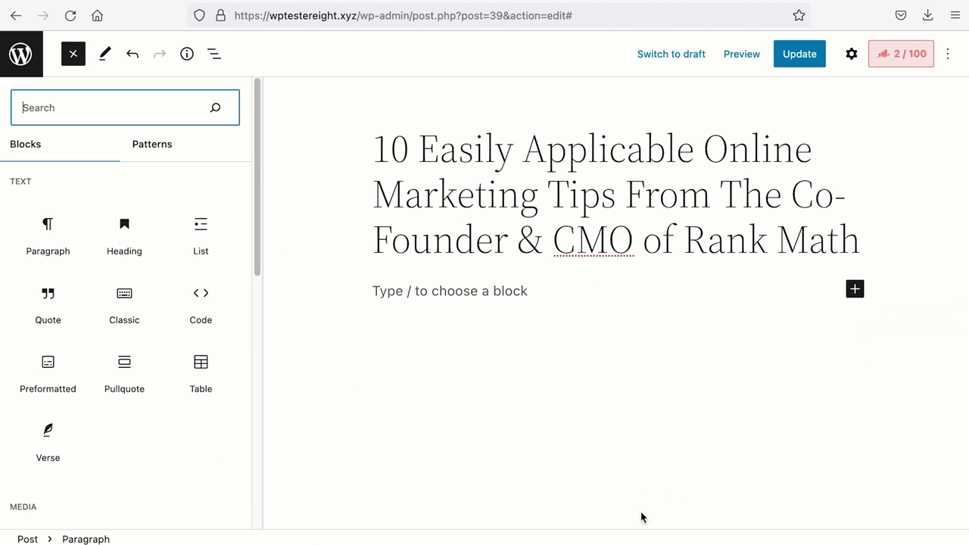
pyautogui.scroll(-15, 227, 303)
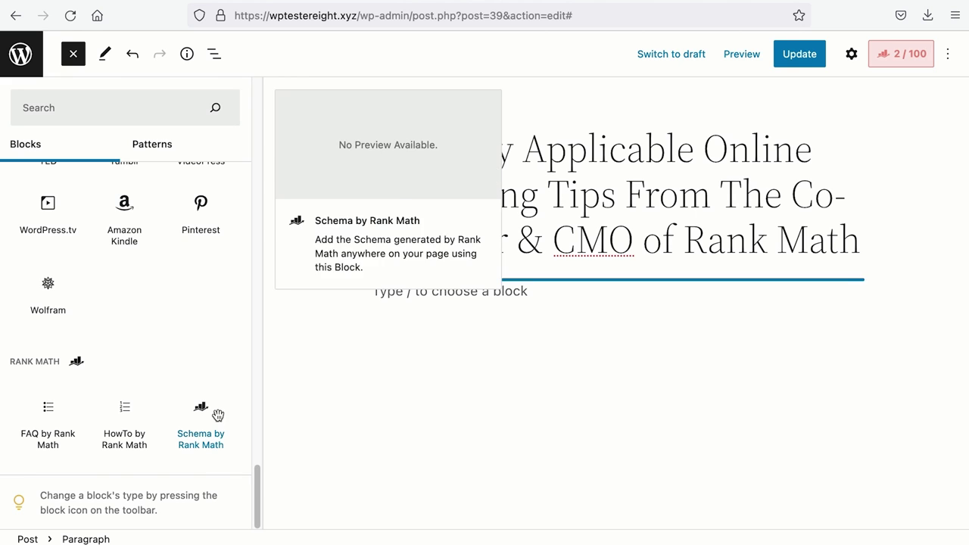
pyautogui.click(219, 414)
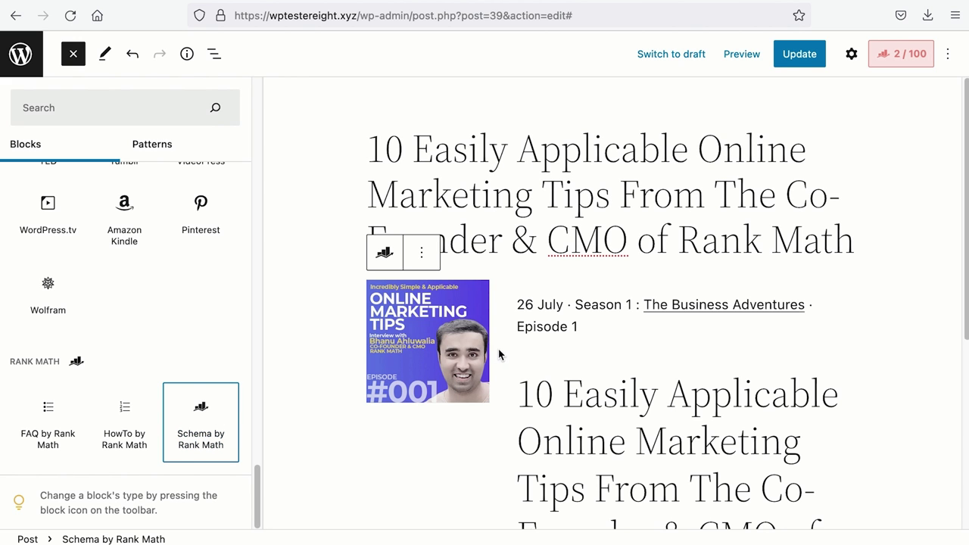
pyautogui.scroll(-7, 499, 354)
pyautogui.moveTo(232, 469)
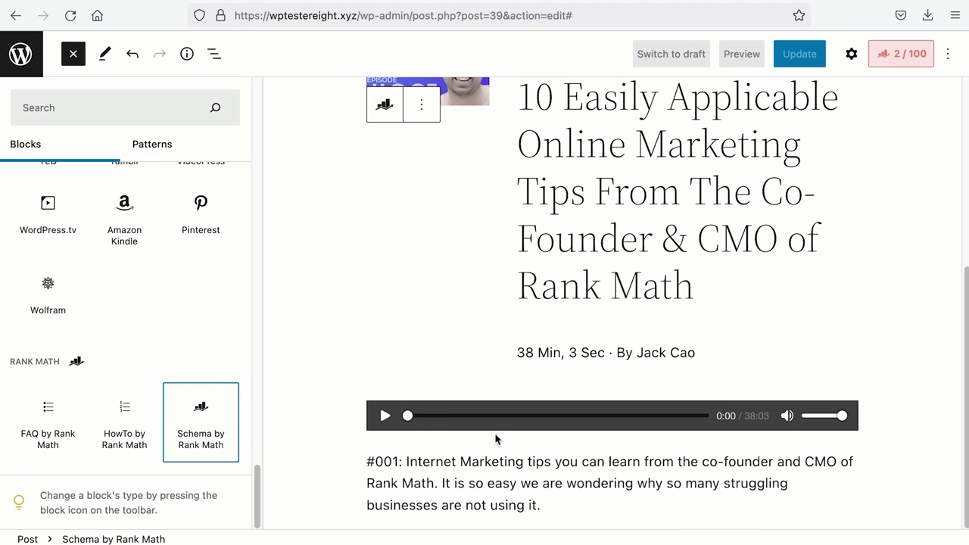
# Update the post and view the live episode page's cover art, audio player and description.
pyautogui.click(799, 65)
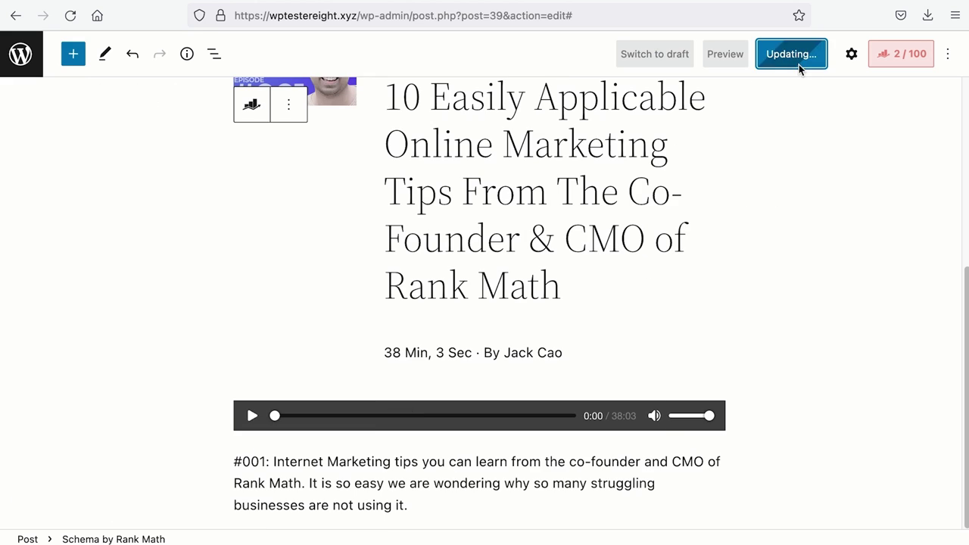
pyautogui.click(133, 501)
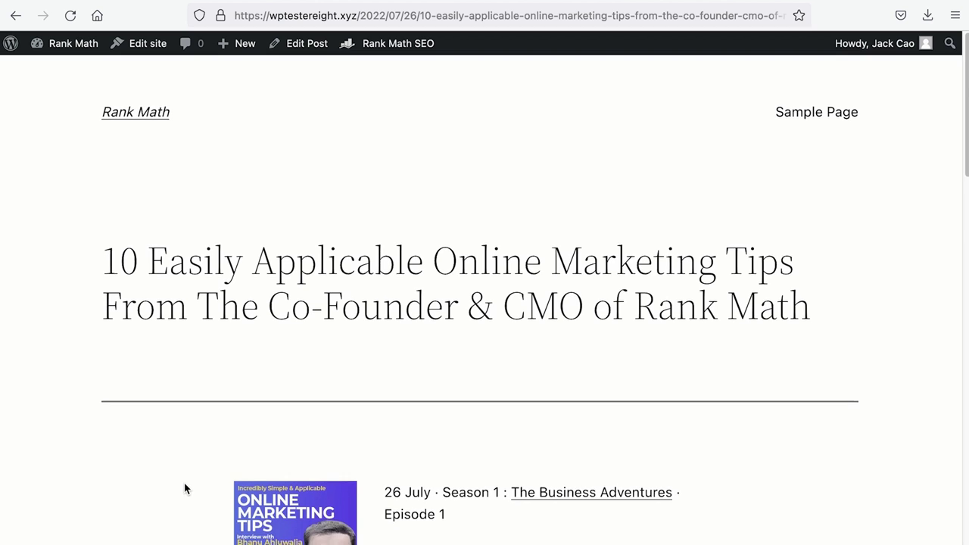
pyautogui.scroll(-5, 184, 485)
pyautogui.scroll(-3, 184, 488)
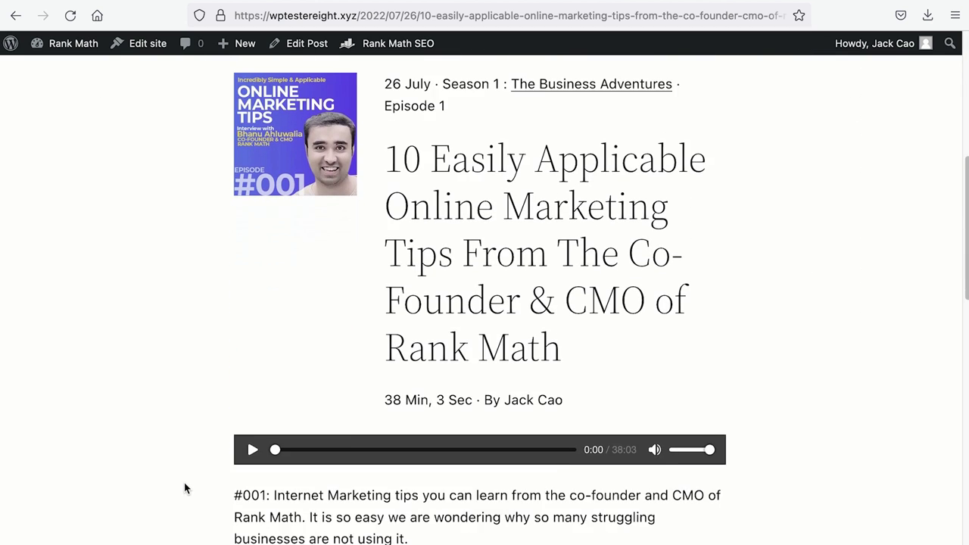
pyautogui.scroll(-5, 184, 488)
pyautogui.scroll(-1, 184, 488)
pyautogui.scroll(7, 184, 488)
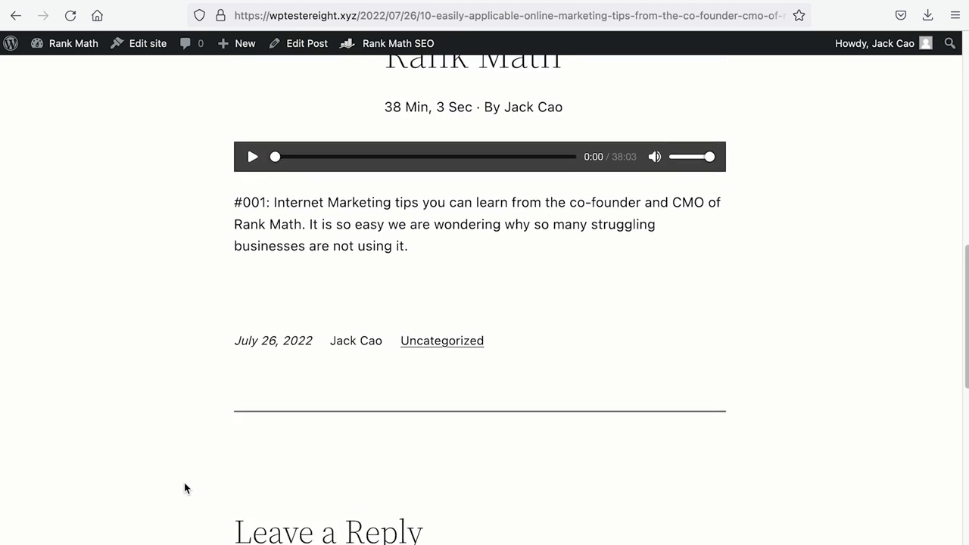
pyautogui.scroll(1, 184, 483)
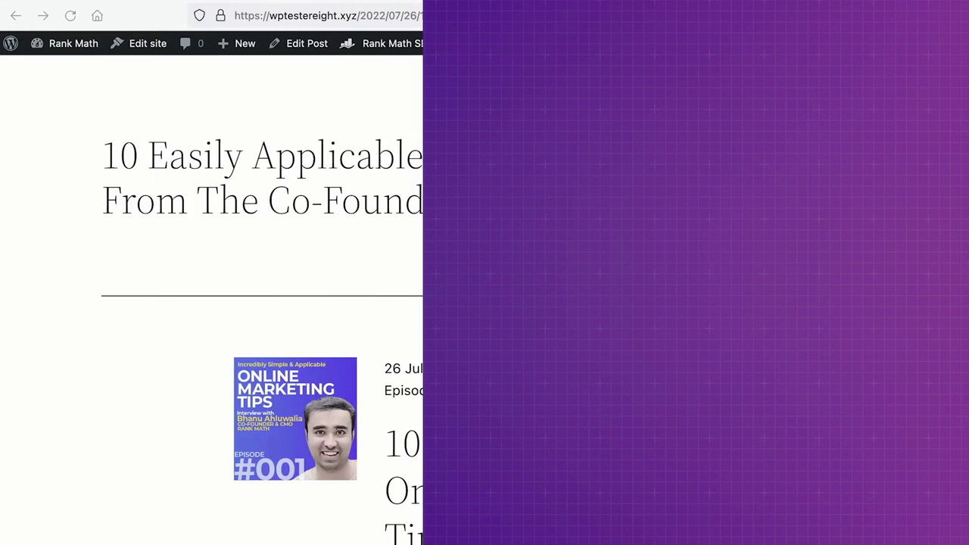
pyautogui.scroll(-5, 447, 303)
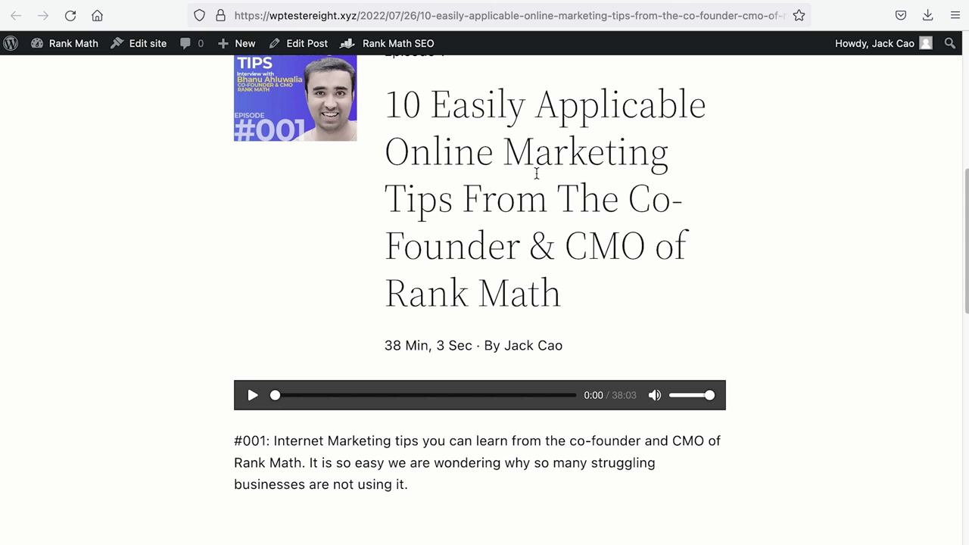
# Copy the episode's Podcast Episode schema shortcode from its Rank Math Schema settings.
pyautogui.click(307, 43)
pyautogui.click(899, 135)
pyautogui.click(884, 308)
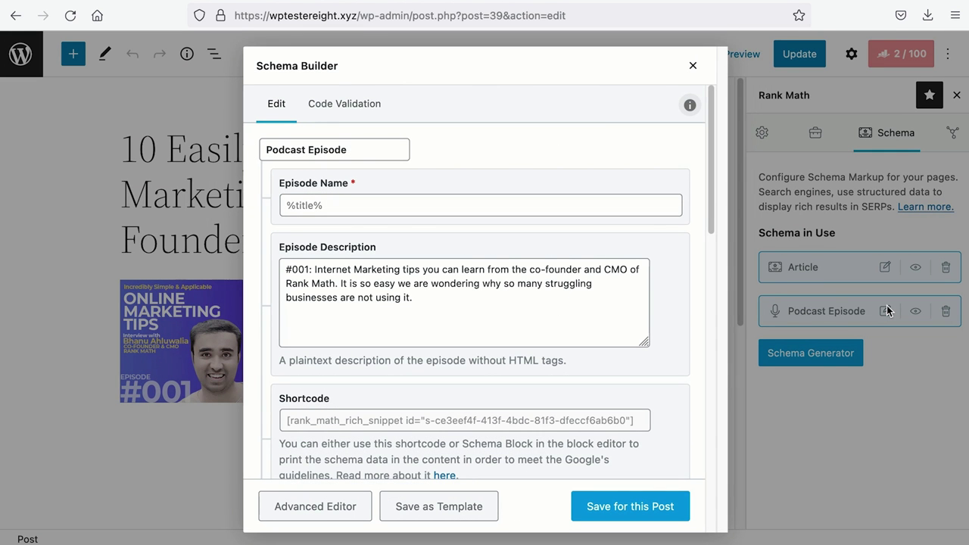
pyautogui.click(546, 425)
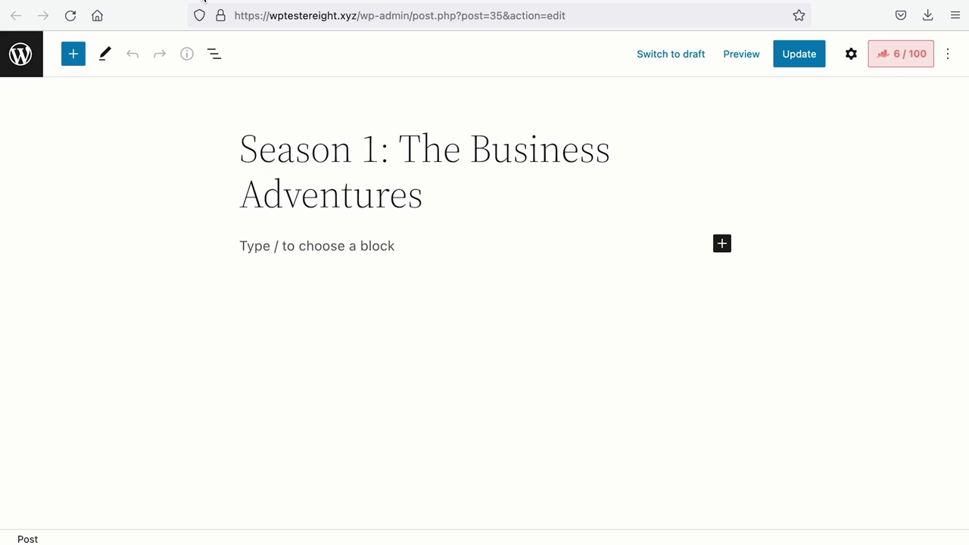
# Paste the three episode shortcodes with dividers into the Season 1 post and update it.
pyautogui.click(286, 241)
pyautogui.hotkey('ctrl', 'v')
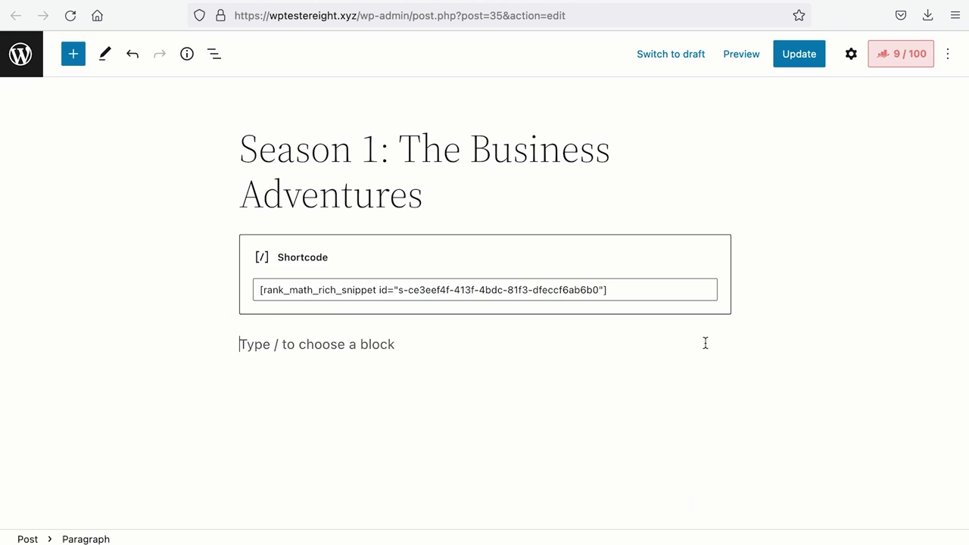
pyautogui.write('[rank_math_rich_snippet id="s-83926f83-241d-4dc1-8efc-8f6aa6c5b518"]')
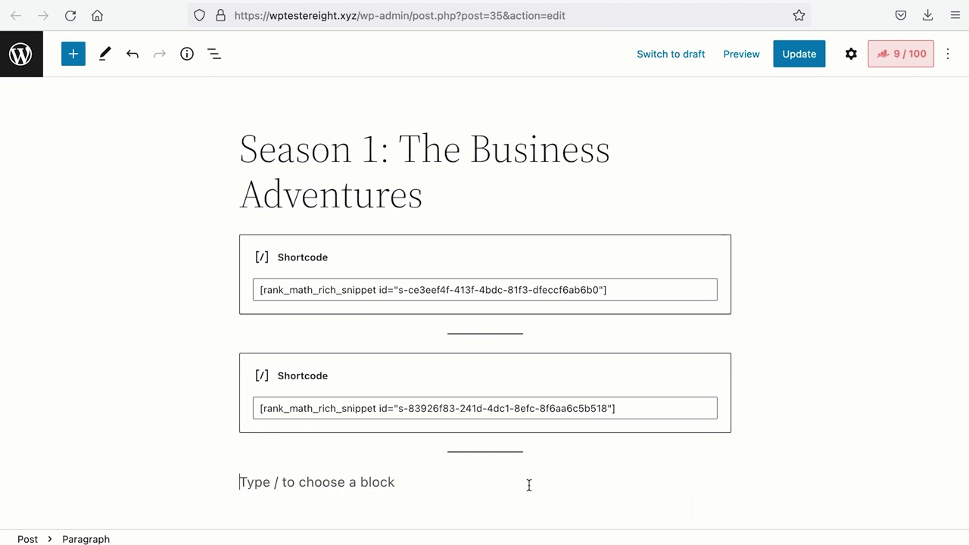
pyautogui.write('[rank_math_rich_snippet id="s-d119a710-fbb7-48af-afa2-b05a470131cb"]')
pyautogui.click(796, 47)
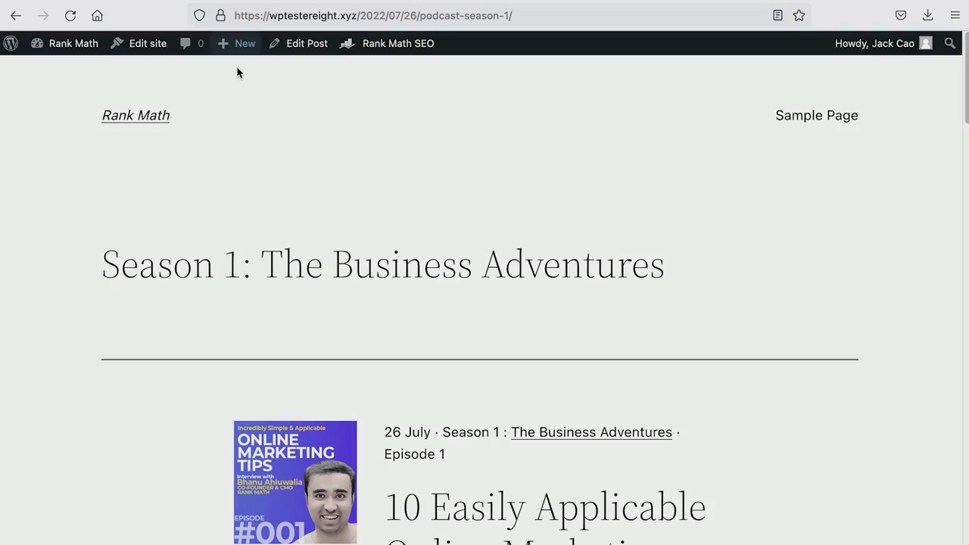
# Scroll through the published Season 1 post to confirm all episodes are listed.
pyautogui.scroll(-6, 320, 179)
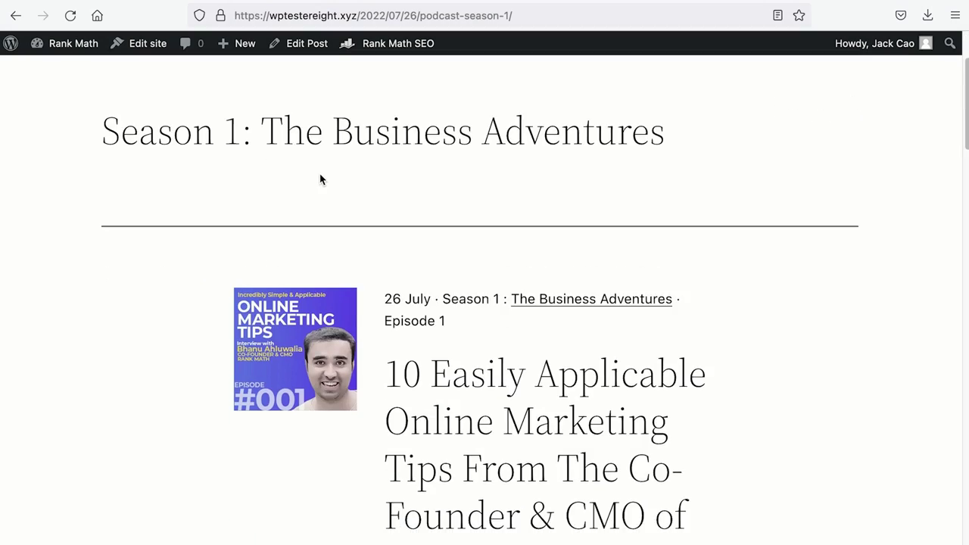
pyautogui.scroll(-15, 319, 179)
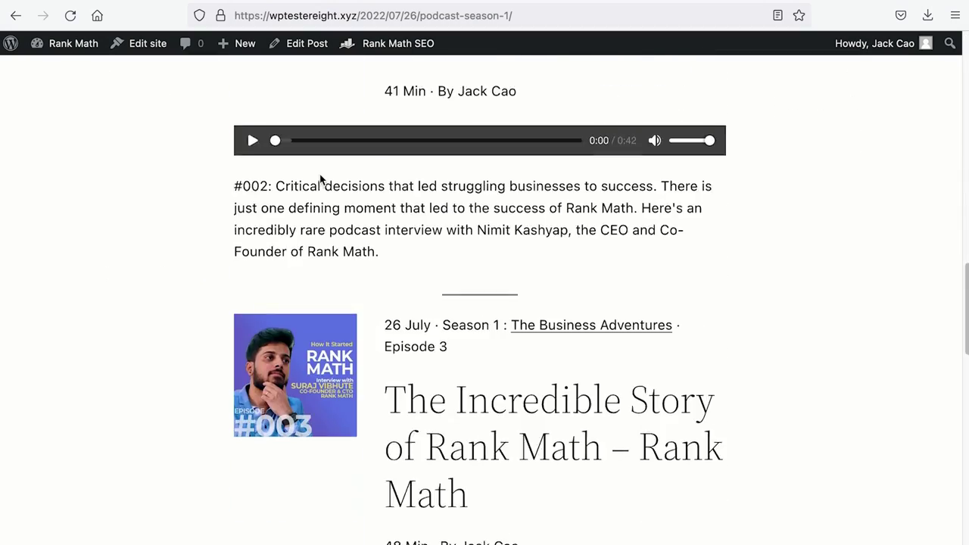
pyautogui.scroll(15, 320, 176)
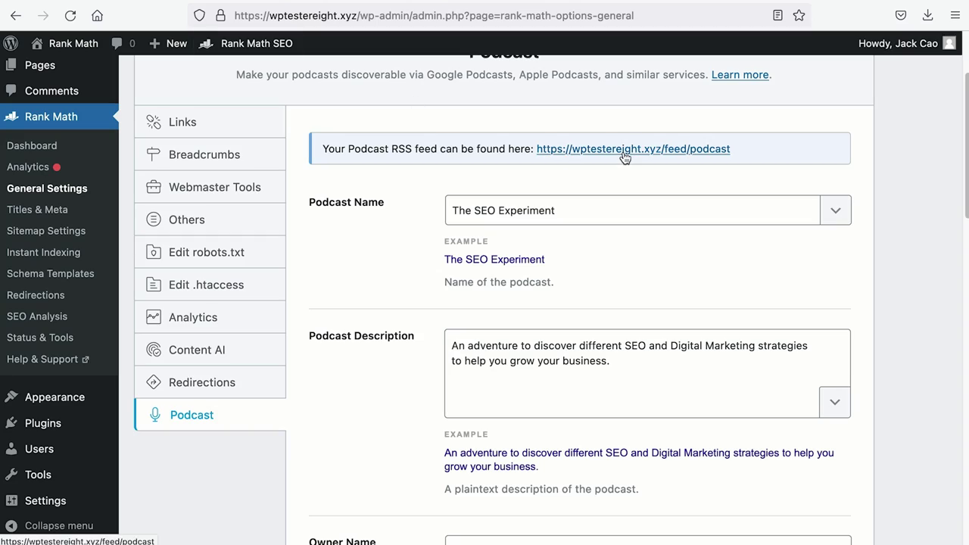
# Open the podcast RSS file in TextEdit and scroll through its contents.
pyautogui.click(599, 149)
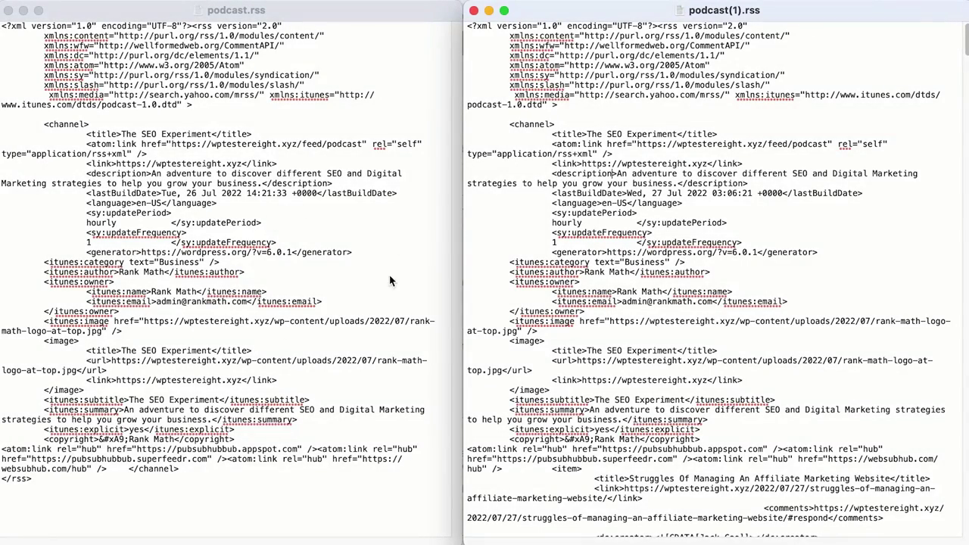
pyautogui.scroll(-5, 792, 310)
pyautogui.scroll(-10, 792, 310)
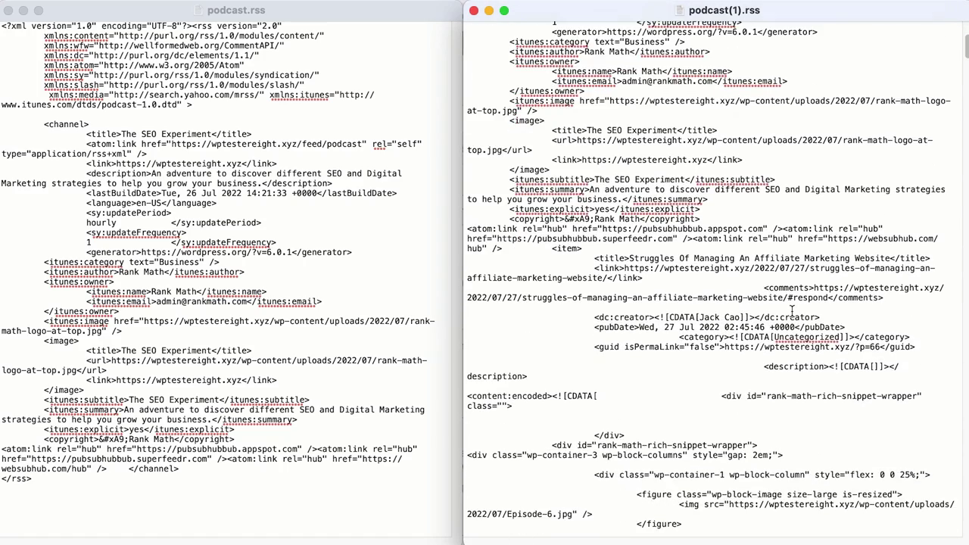
pyautogui.scroll(-9, 792, 311)
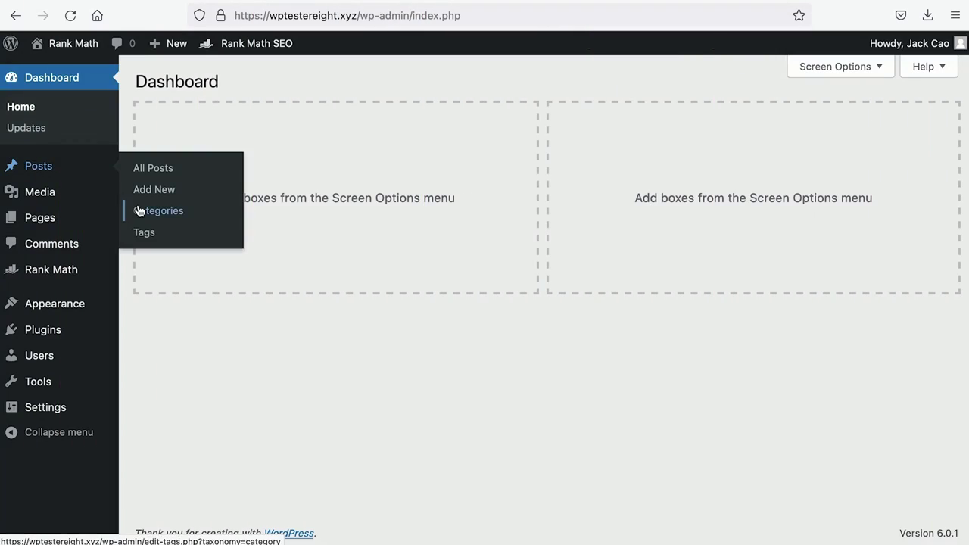
# Add a new 'Podcast' post category and open its public page in a new tab.
pyautogui.click(141, 209)
pyautogui.write('Podcast')
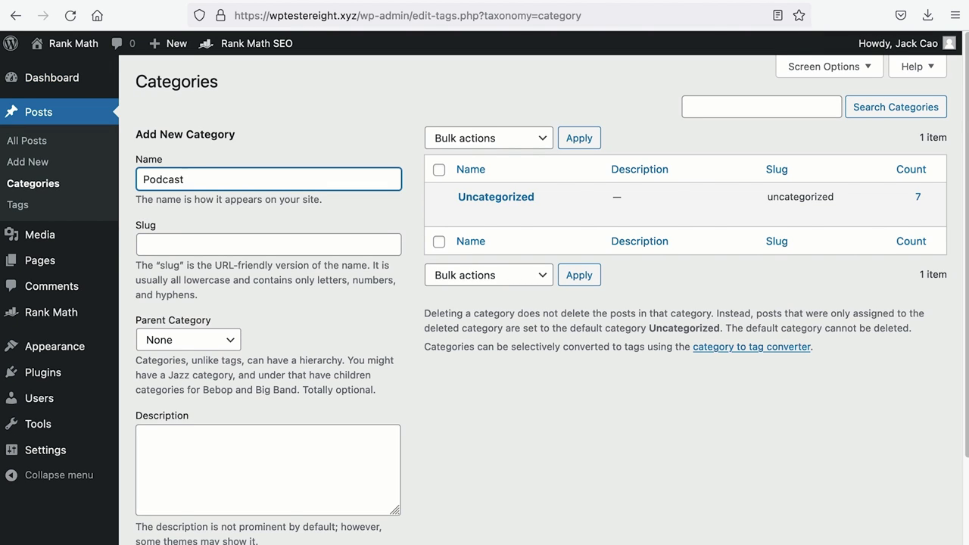
pyautogui.scroll(-2, 227, 378)
pyautogui.click(189, 467)
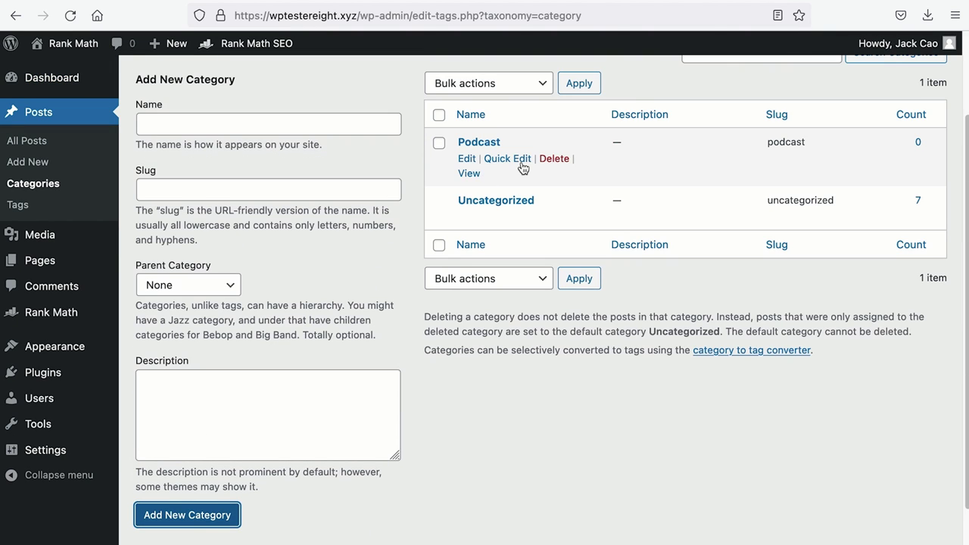
pyautogui.rightClick(476, 174)
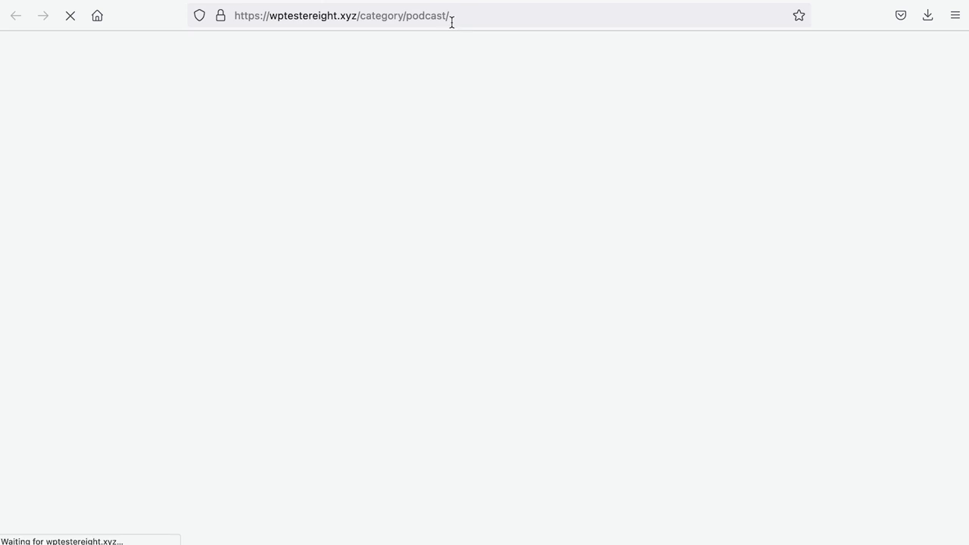
# Copy the Podcast category page URL and close that tab.
pyautogui.click(452, 18)
pyautogui.hotkey('ctrl', 'c')
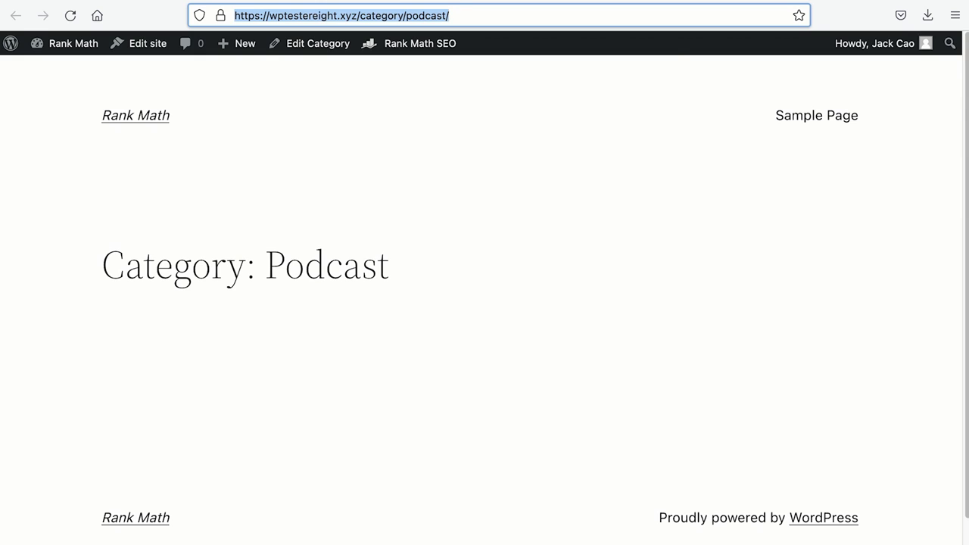
pyautogui.hotkey('ctrl', 'w')
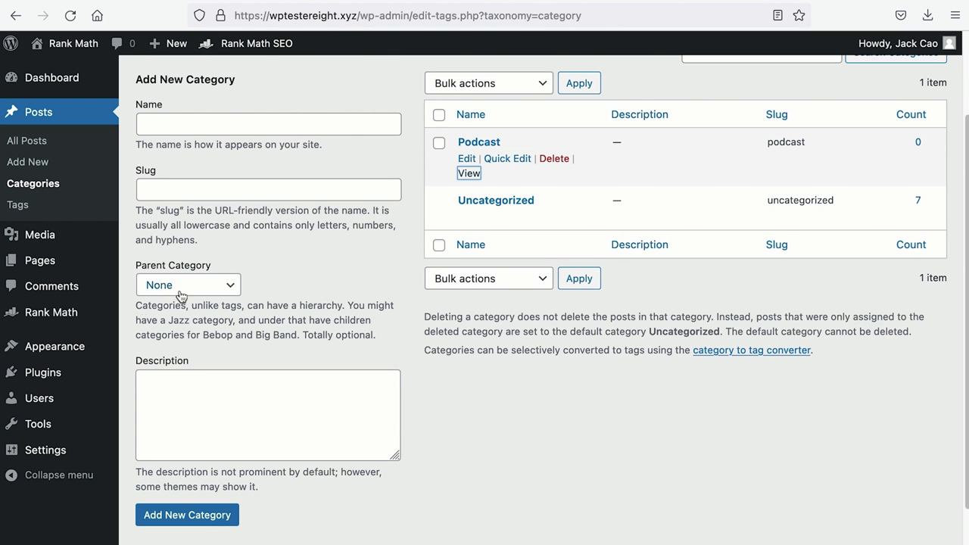
pyautogui.moveTo(106, 352)
# Change the header's Sample Page link to 'Podcast', pointing to the category URL.
pyautogui.click(147, 370)
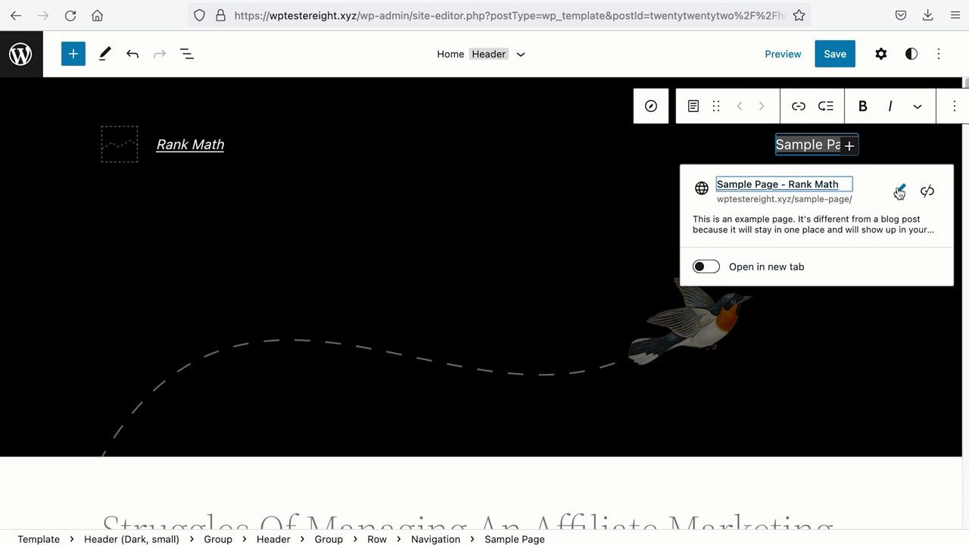
pyautogui.click(899, 192)
pyautogui.tripleClick(813, 237)
pyautogui.hotkey('ctrl', 'v')
pyautogui.hotkey('shift', 'Tab')
pyautogui.write('Podcast')
pyautogui.click(927, 236)
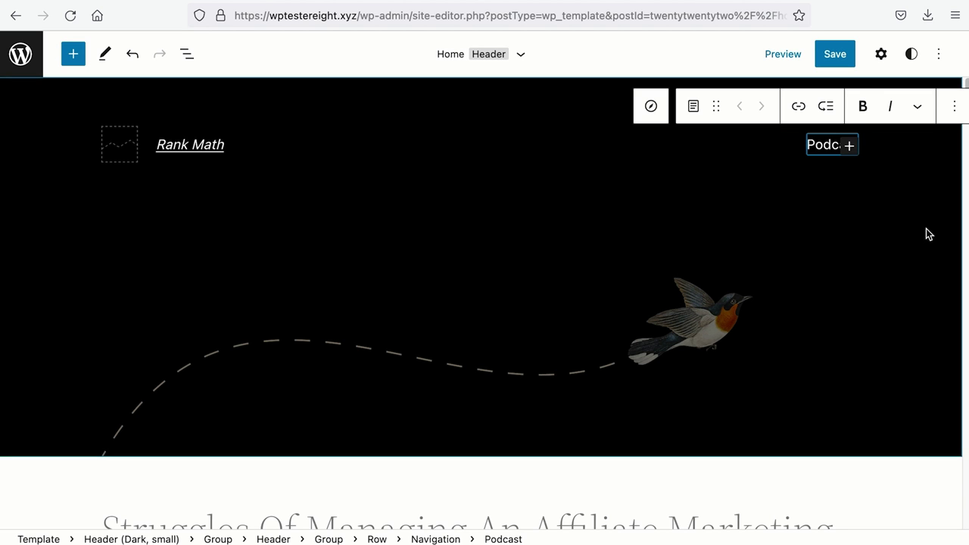
# Save the header changes and return to the WordPress Dashboard.
pyautogui.click(844, 65)
pyautogui.click(20, 57)
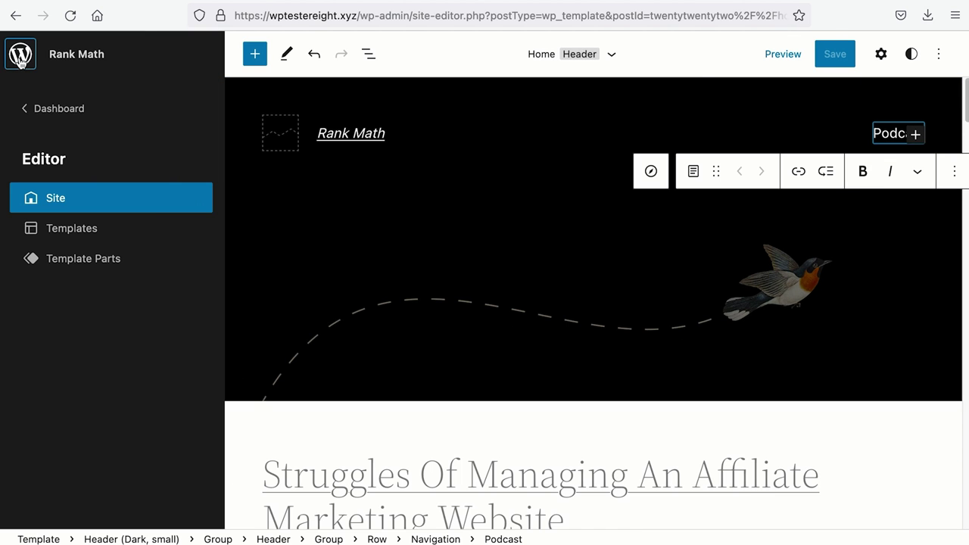
pyautogui.click(32, 111)
pyautogui.moveTo(41, 174)
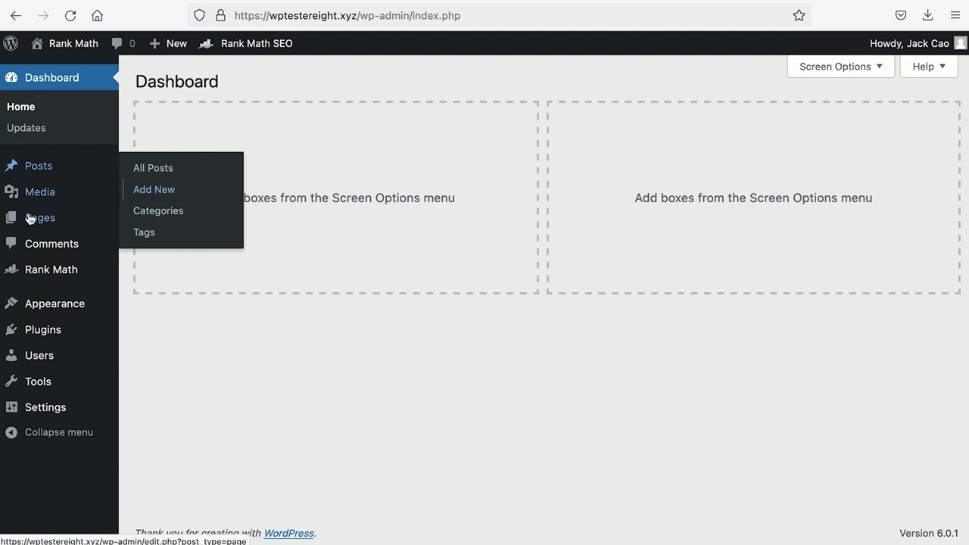
# Create a post titled 'Season 2: The SEO Experiment' with the pasted season description paragraph.
pyautogui.moveTo(26, 225)
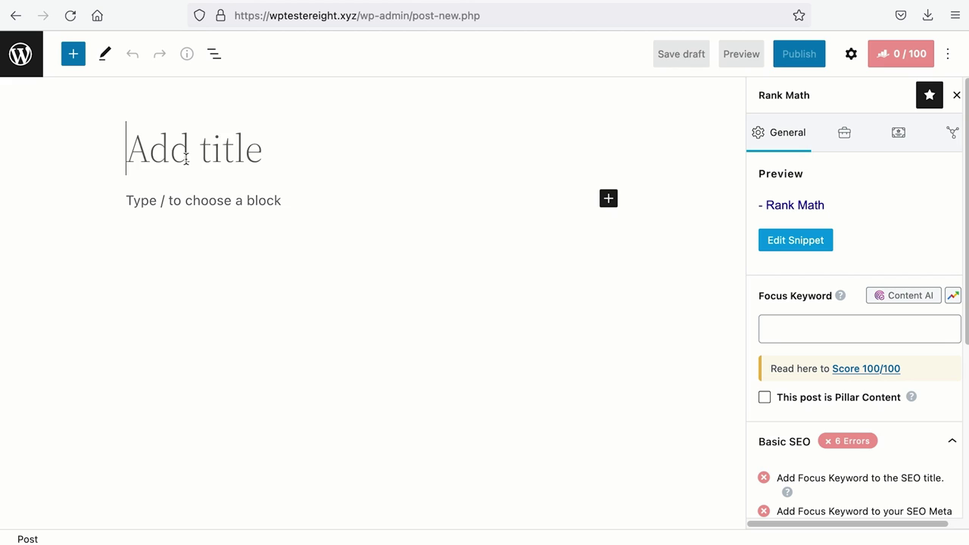
pyautogui.write('Season 2')
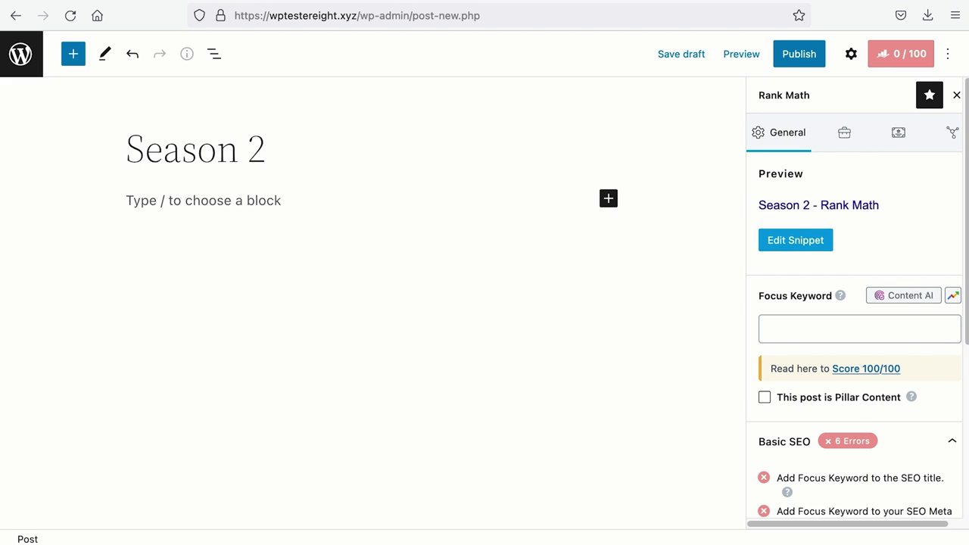
pyautogui.write(': The SE')
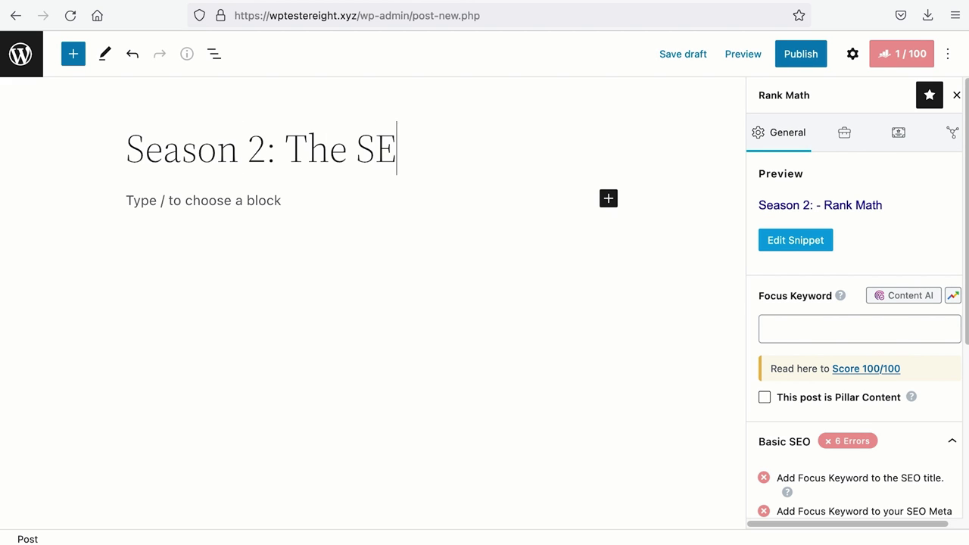
pyautogui.write('O Experiment')
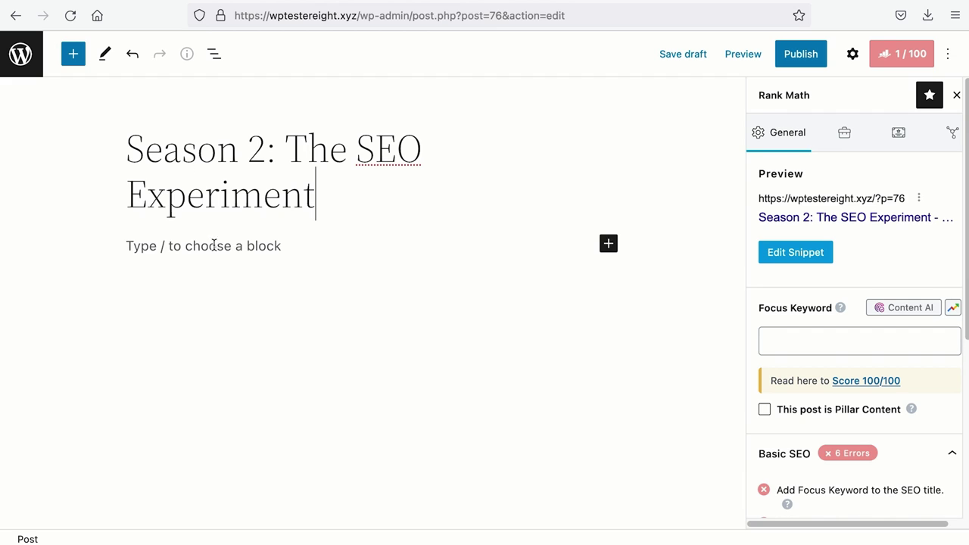
pyautogui.click(227, 245)
pyautogui.write('Uncover the mysteries and debunk the theories of SEO. We conduct methodological research to bring the most unique and genuine information about SEO.')
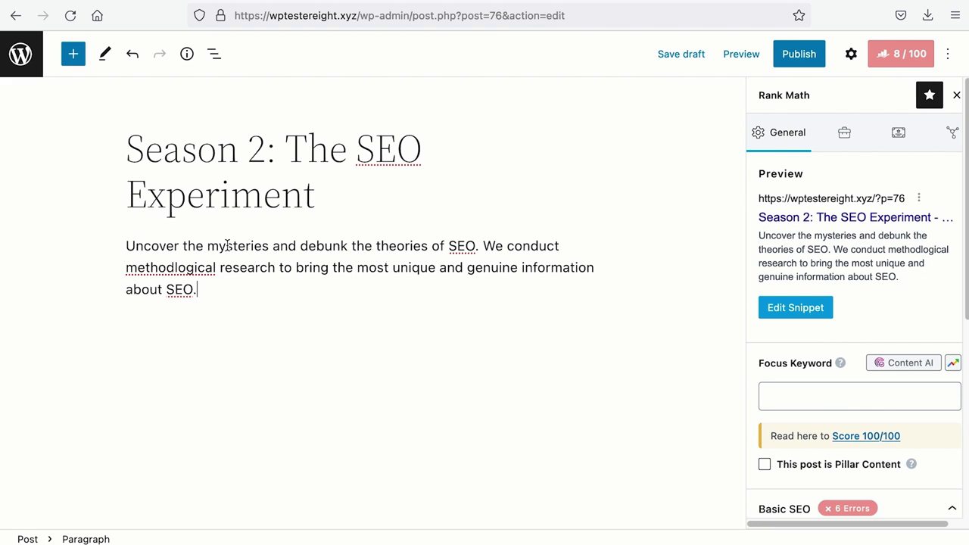
pyautogui.click(851, 54)
# File the Season 2 post under the Podcast category.
pyautogui.click(768, 94)
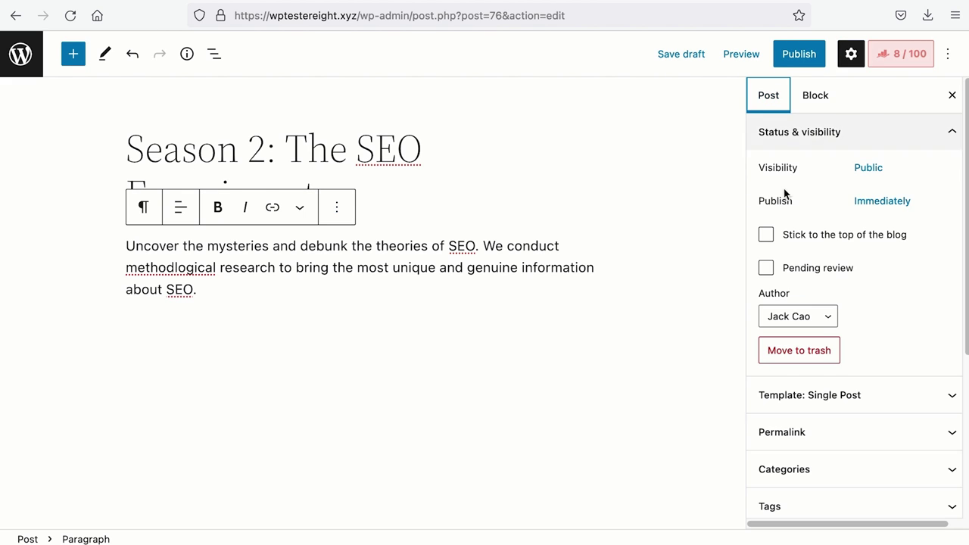
pyautogui.scroll(-2, 856, 346)
pyautogui.click(854, 326)
pyautogui.click(767, 355)
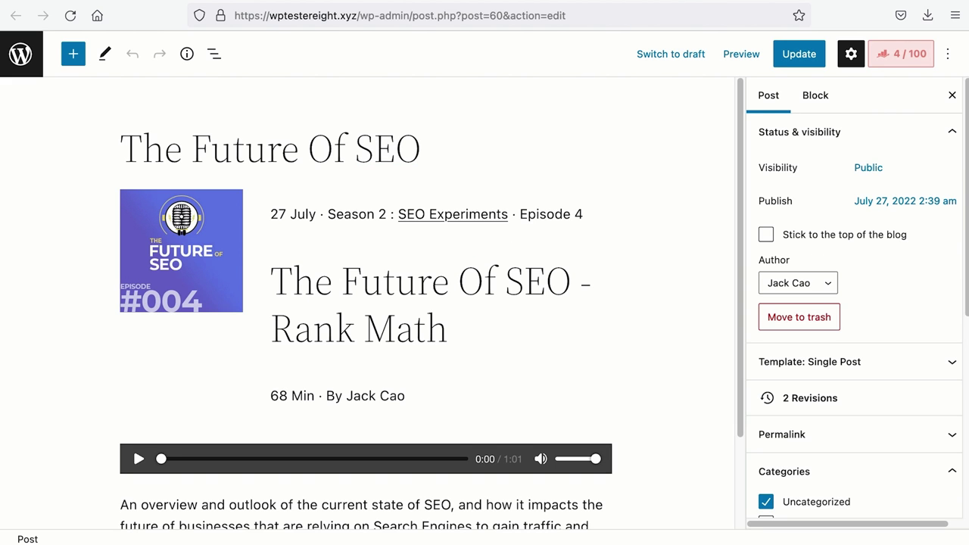
# Copy the episode's Podcast Episode schema shortcode from Rank Math.
pyautogui.click(905, 56)
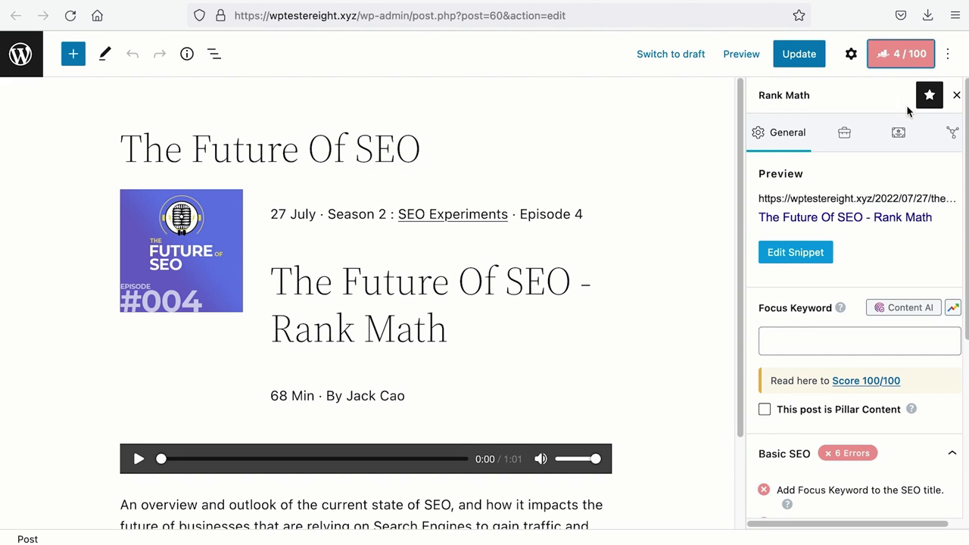
pyautogui.click(896, 134)
pyautogui.click(875, 317)
pyautogui.click(483, 421)
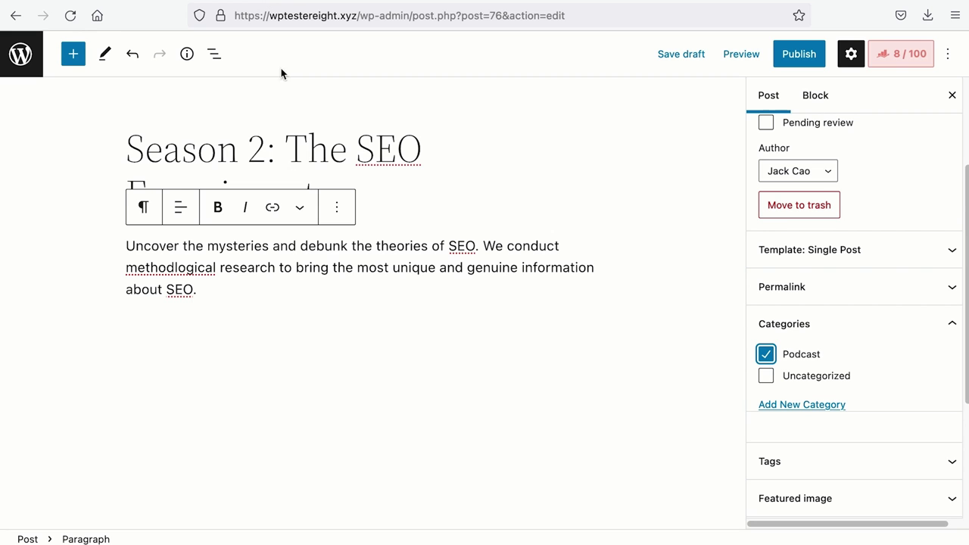
# Paste the episode shortcodes with Separator dividers between them and publish the post.
pyautogui.click(296, 323)
pyautogui.write('[rank_math_rich_snippet id="s-103f9c98-25ef-48f1-8596-3a8c120dd806"]')
pyautogui.press('Return')
pyautogui.write('/se')
pyautogui.press('Return')
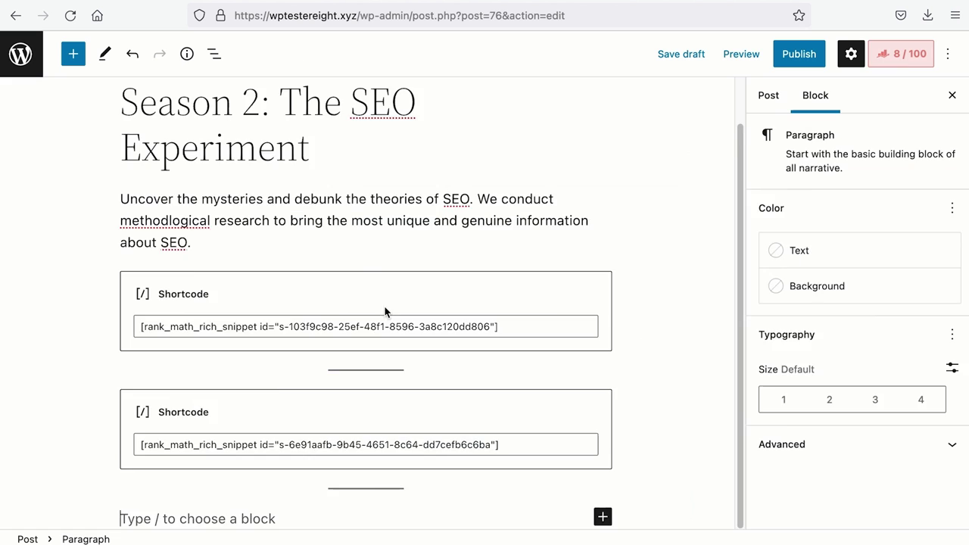
pyautogui.write('[rank_math_rich_snippet id="s-54ac6fff-9c8d-43b1-8572-97b03da9d3d2"]')
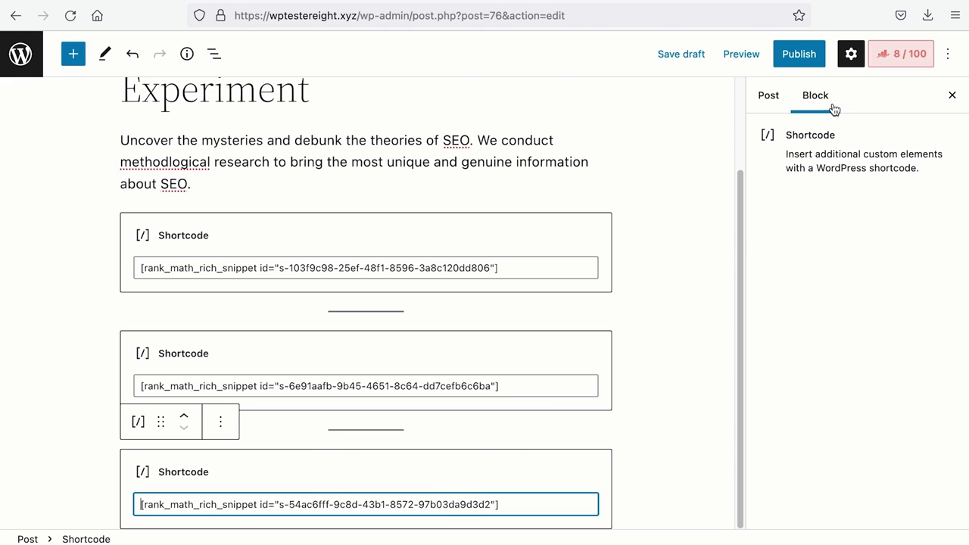
pyautogui.click(798, 54)
pyautogui.click(801, 56)
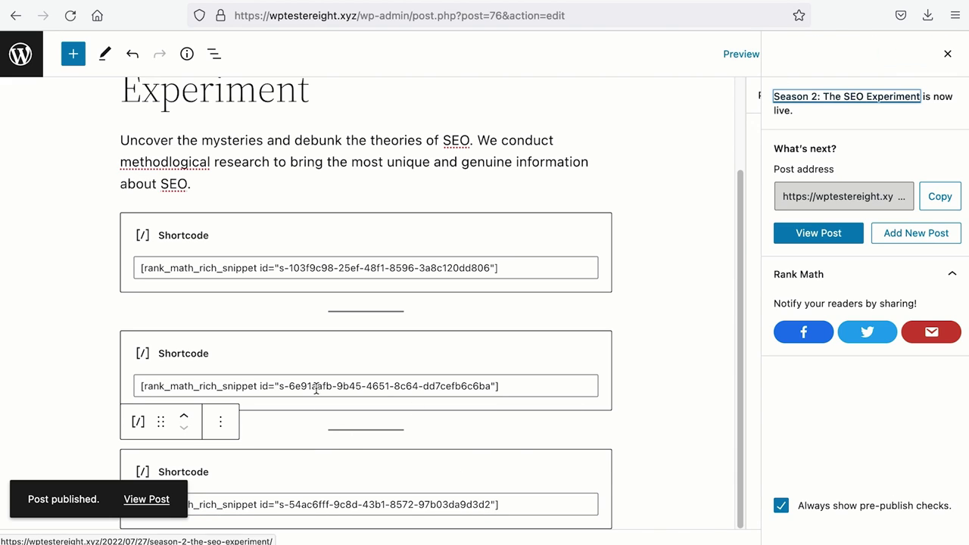
# View the published Season 2 post, scroll through its episodes, then return to the homepage.
pyautogui.click(152, 501)
pyautogui.scroll(-5, 176, 495)
pyautogui.scroll(-5, 176, 491)
pyautogui.scroll(-10, 176, 495)
pyautogui.scroll(4, 175, 495)
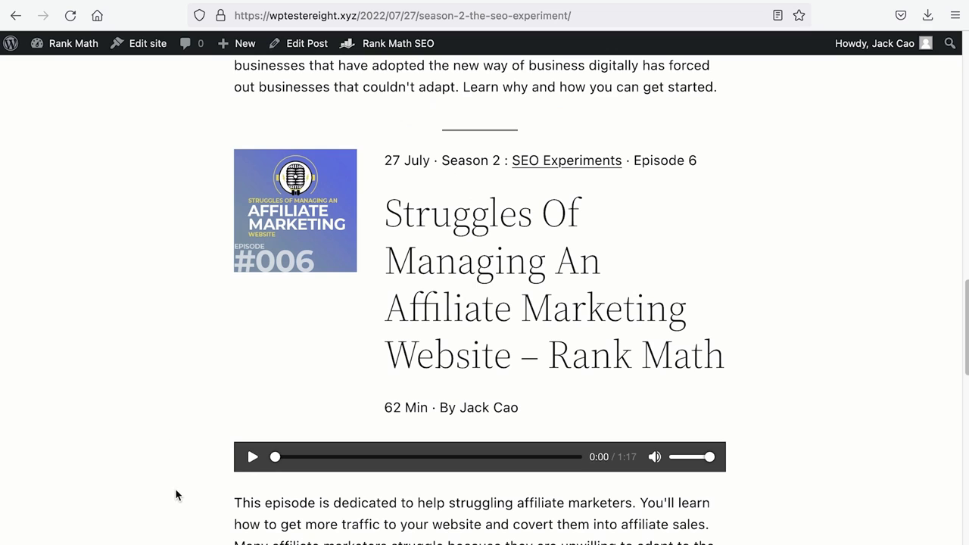
pyautogui.click(130, 1)
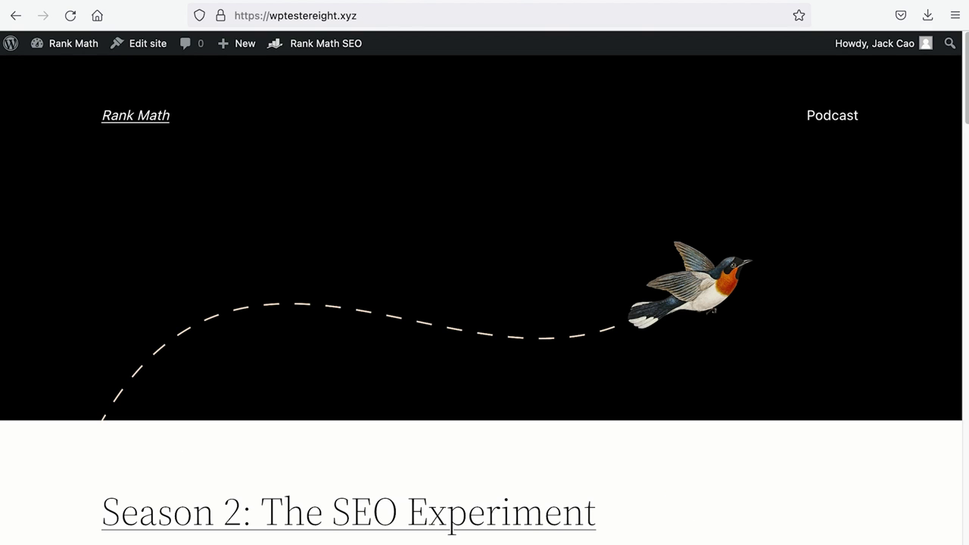
# Browse the Podcast category page listing both season posts.
pyautogui.click(825, 121)
pyautogui.scroll(-3, 762, 208)
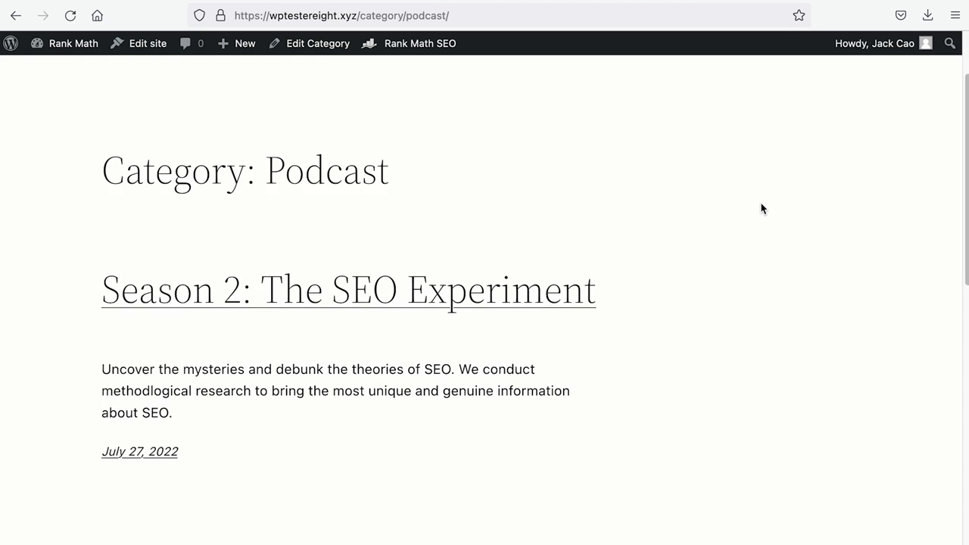
pyautogui.scroll(-6, 761, 208)
pyautogui.scroll(4, 727, 247)
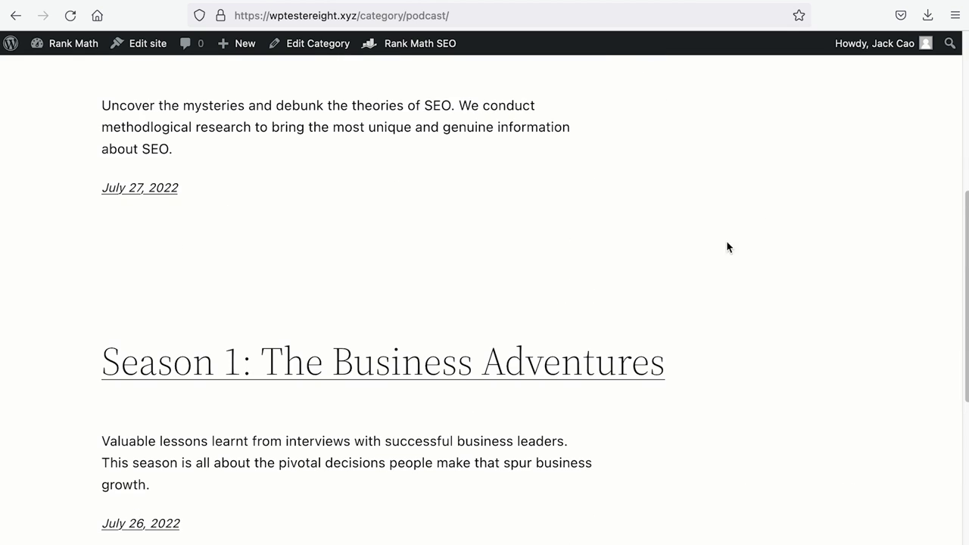
# Open the Season 1 post and scroll through its episodes.
pyautogui.click(582, 362)
pyautogui.scroll(-6, 581, 360)
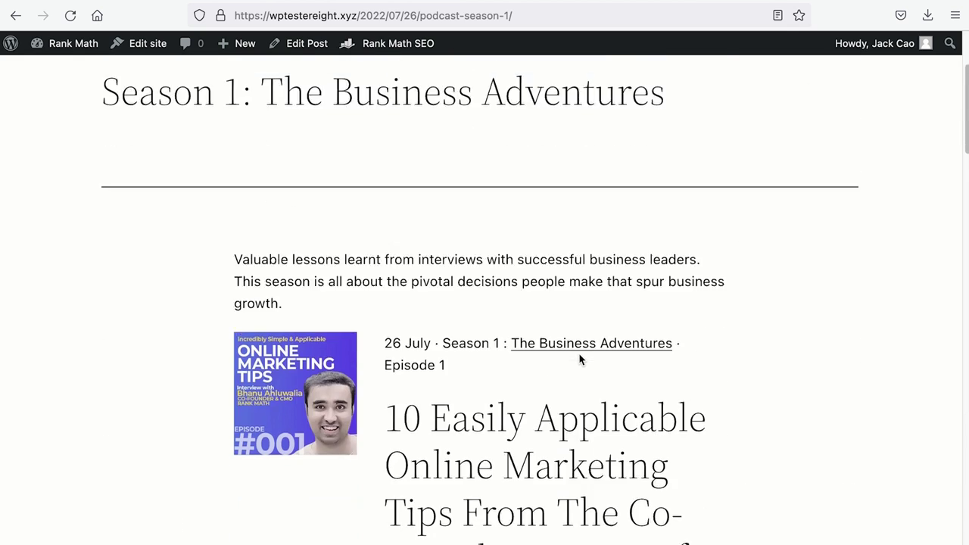
pyautogui.scroll(-10, 580, 360)
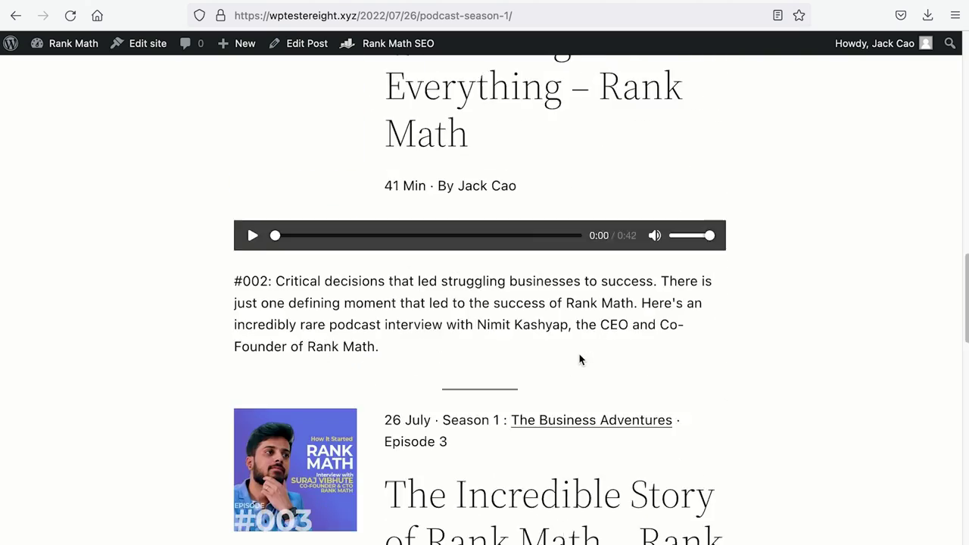
pyautogui.scroll(-1, 579, 354)
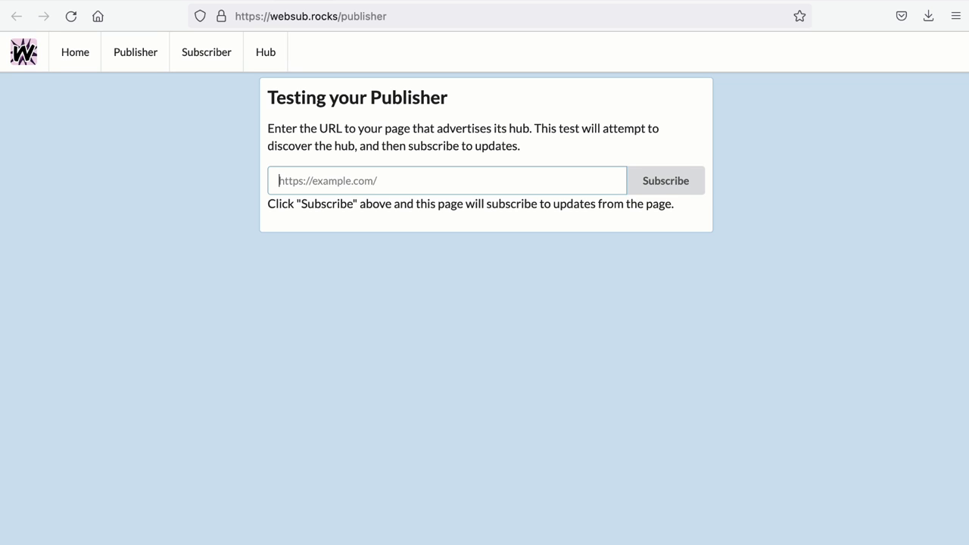
pyautogui.write('https://wptestereight.xyz/feed/podcast')
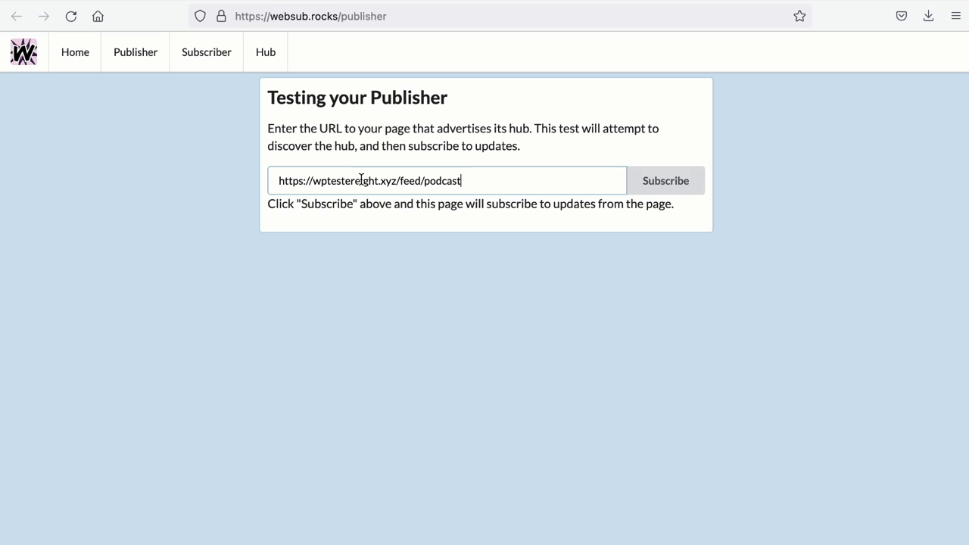
pyautogui.click(673, 184)
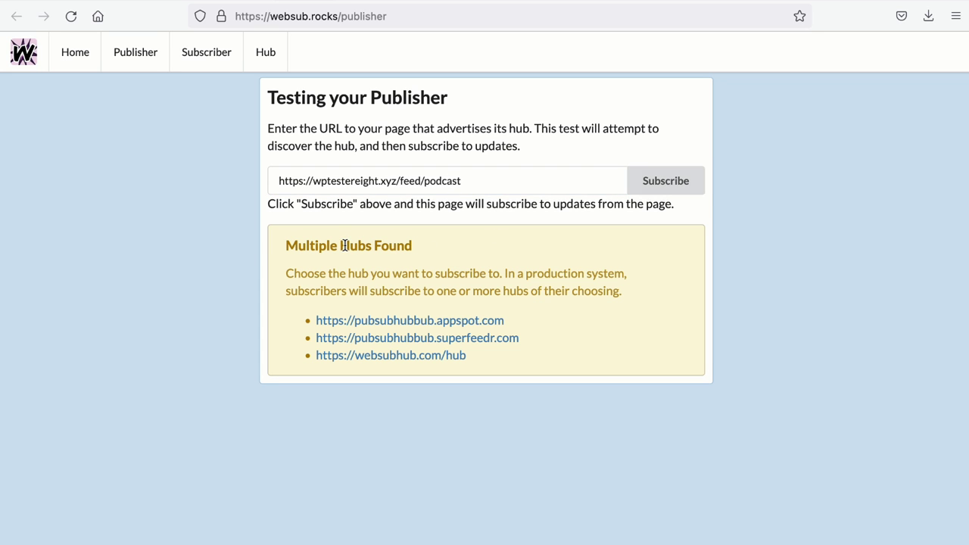
pyautogui.moveTo(341, 245); pyautogui.dragTo(432, 246)
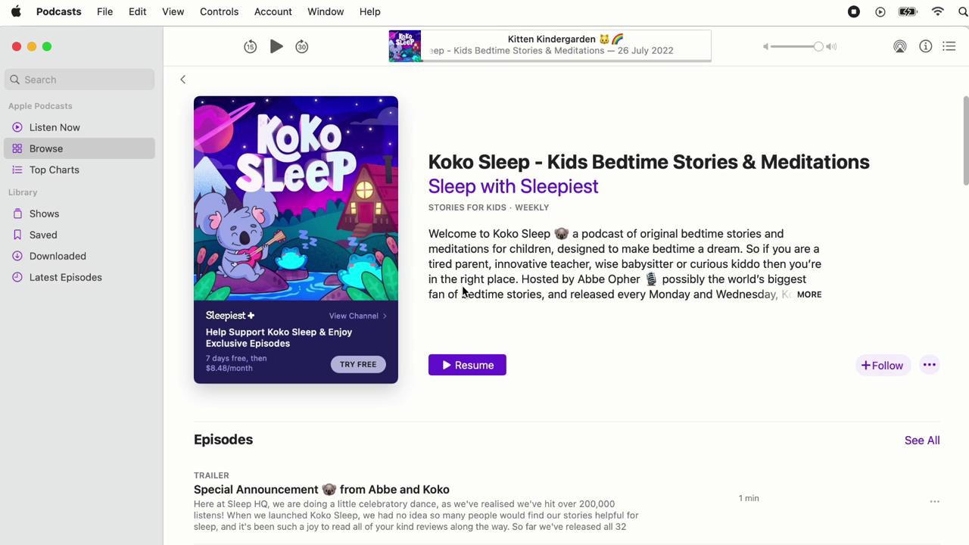
# Follow The SEO Experiment by its pasted feed URL and confirm episode 6 appears in Up Next.
pyautogui.click(105, 9)
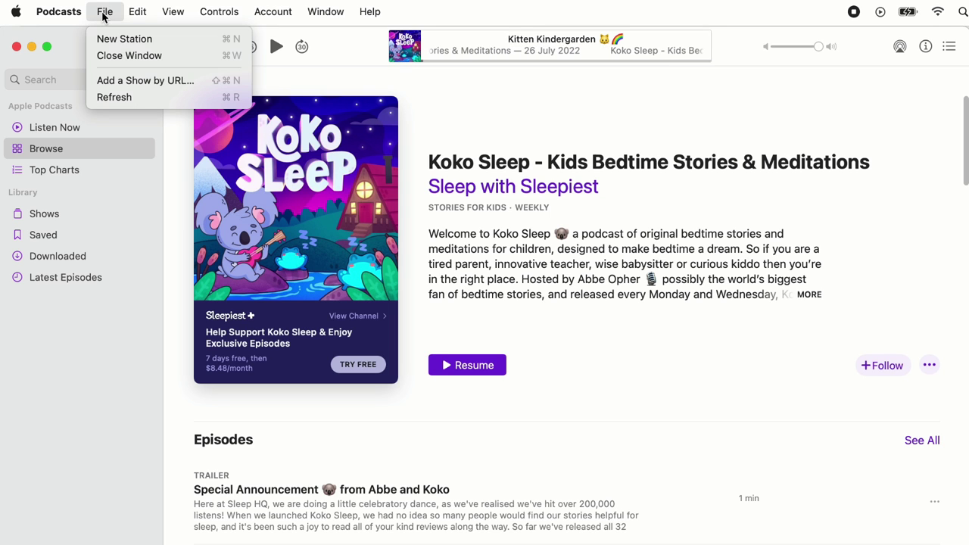
pyautogui.click(134, 83)
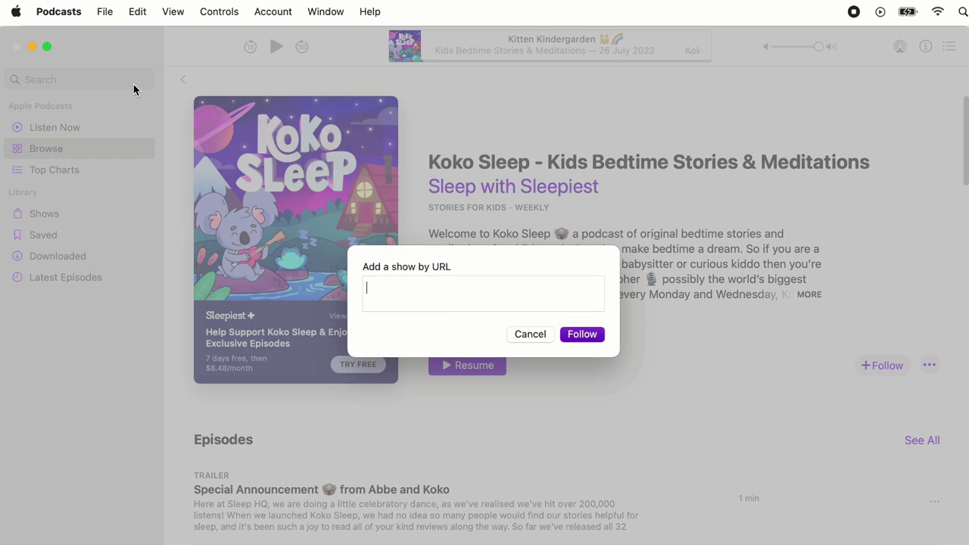
pyautogui.write('https://wptestereight.xyz/feed/podcast')
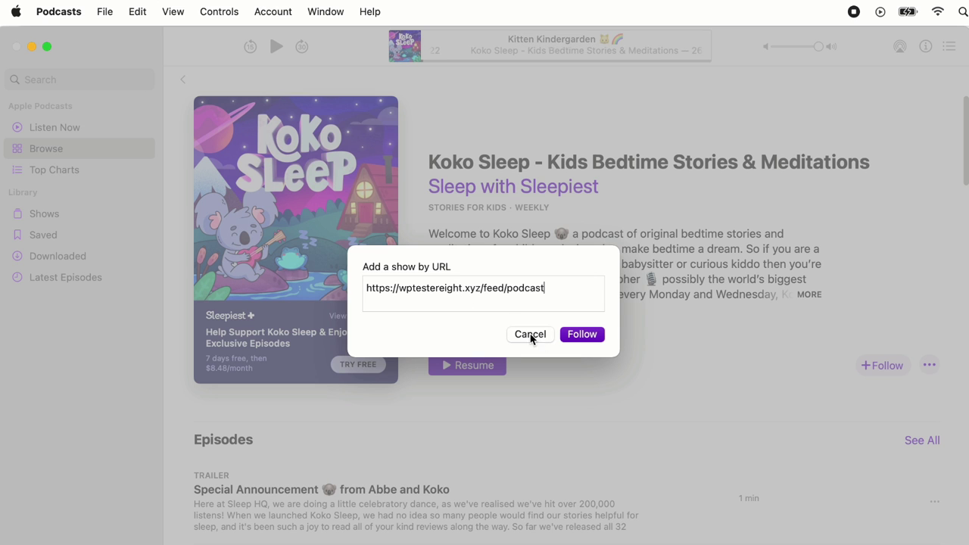
pyautogui.click(573, 334)
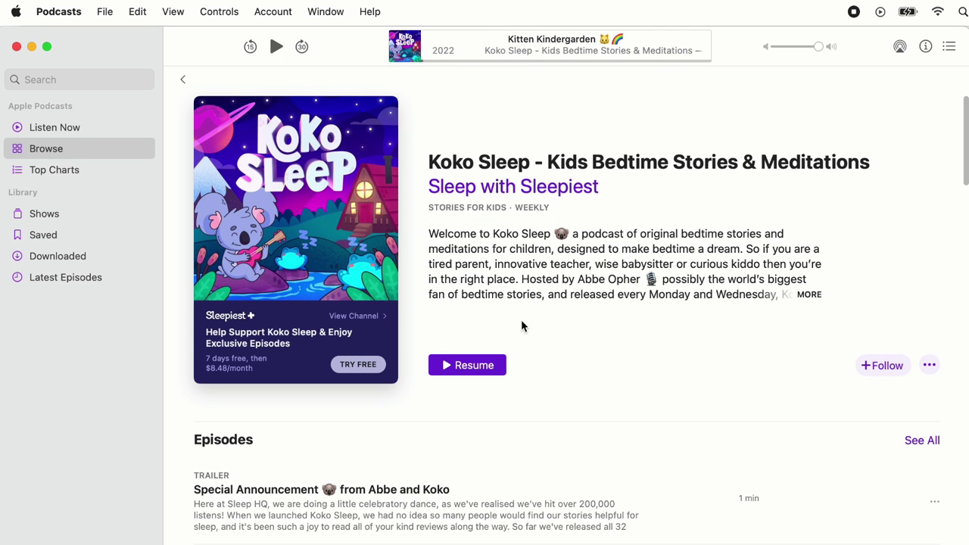
pyautogui.click(32, 130)
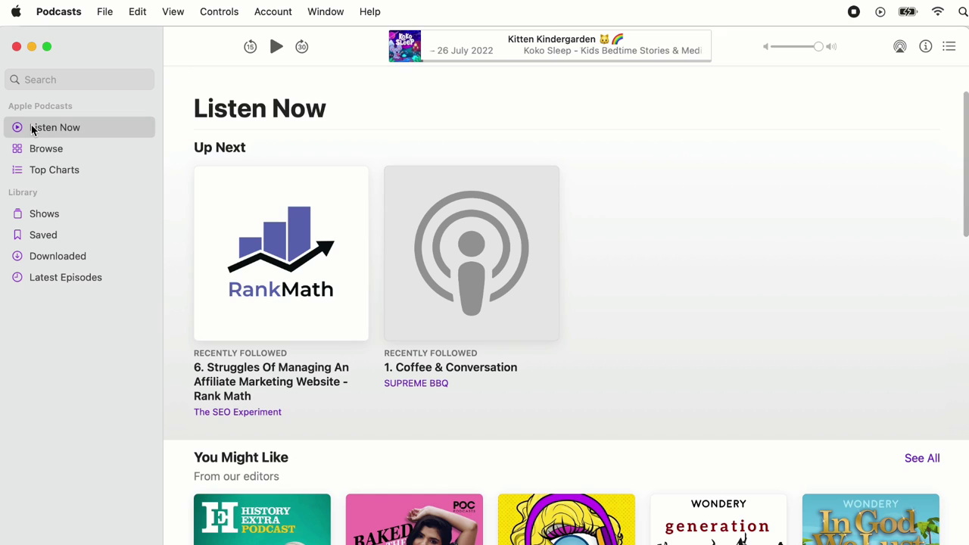
pyautogui.moveTo(305, 220)
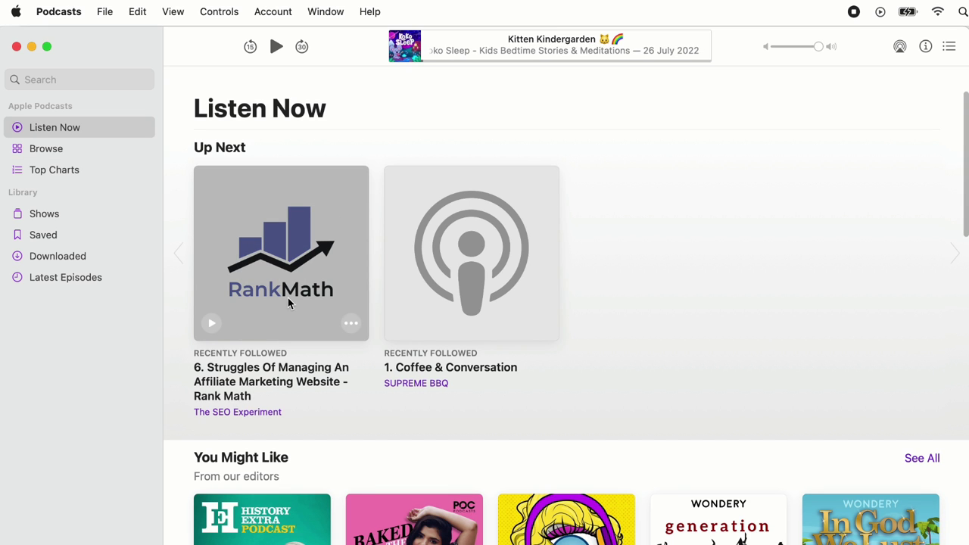